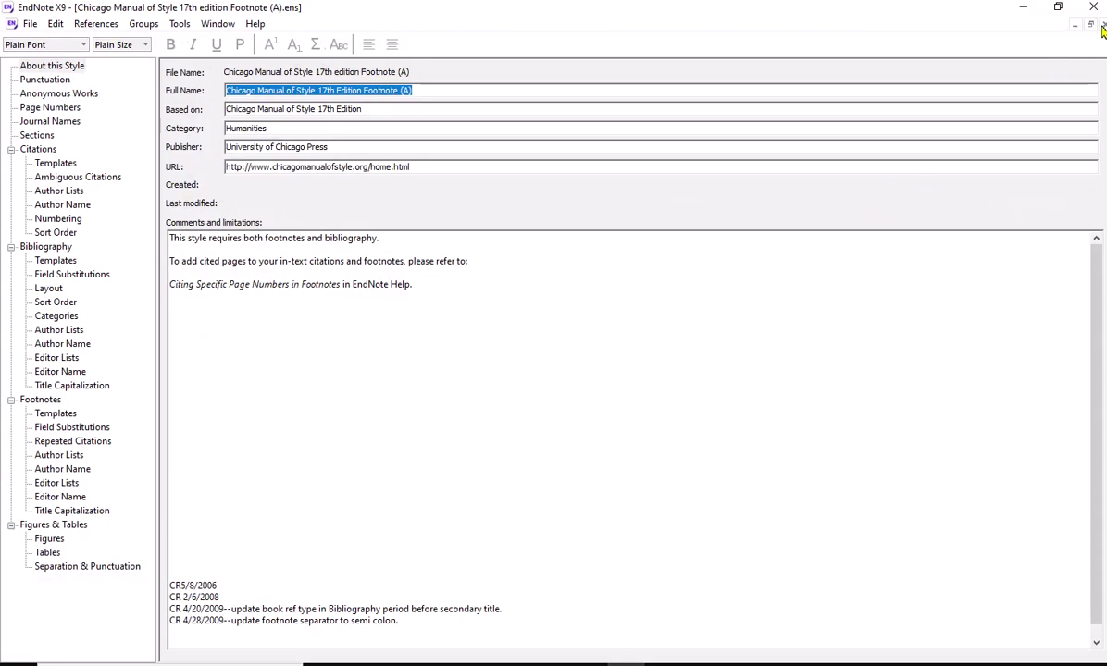
- Close the editor of the Chicago Manual of Style 17th edition Footnote (A) style and return to the reference library
left_click(1090, 24)
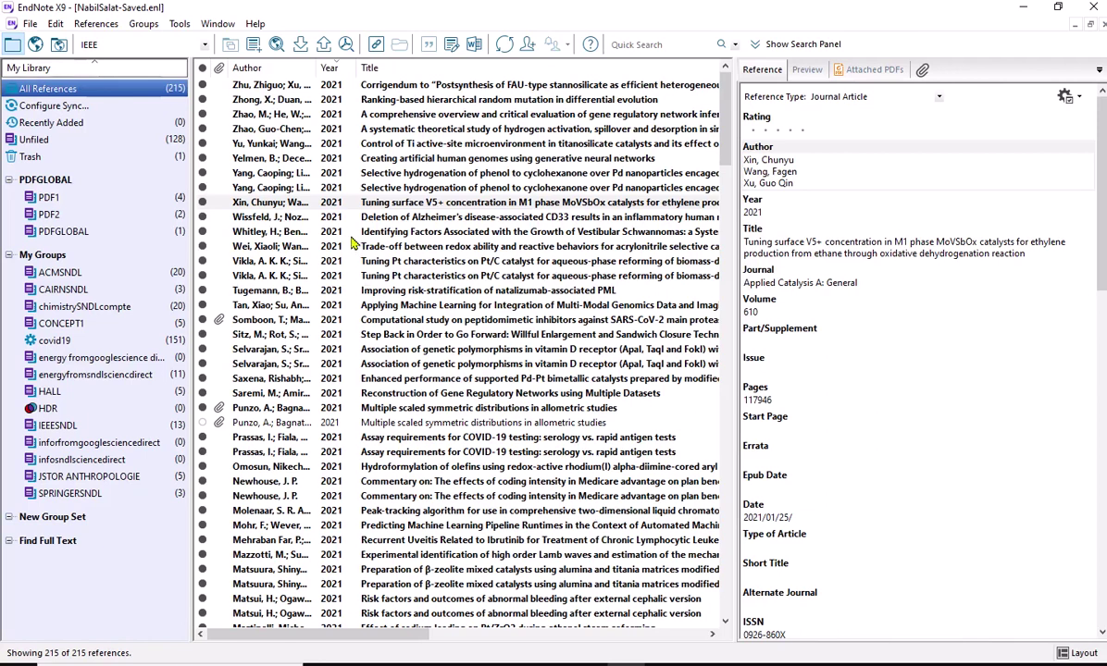
left_click(57, 25)
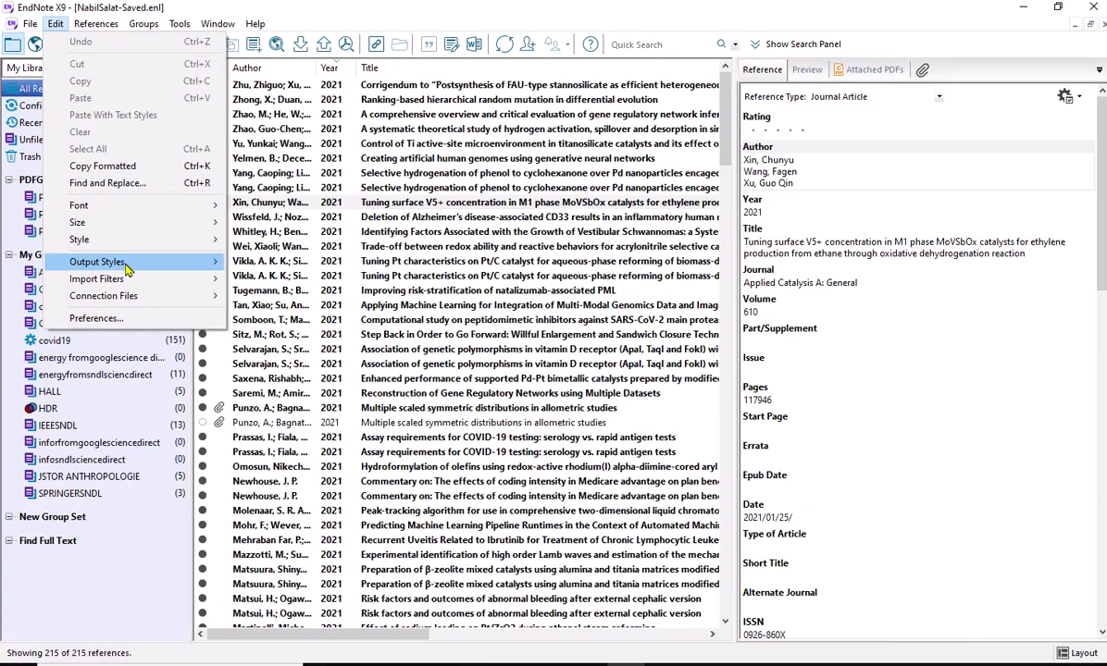
mouse_move(128, 267)
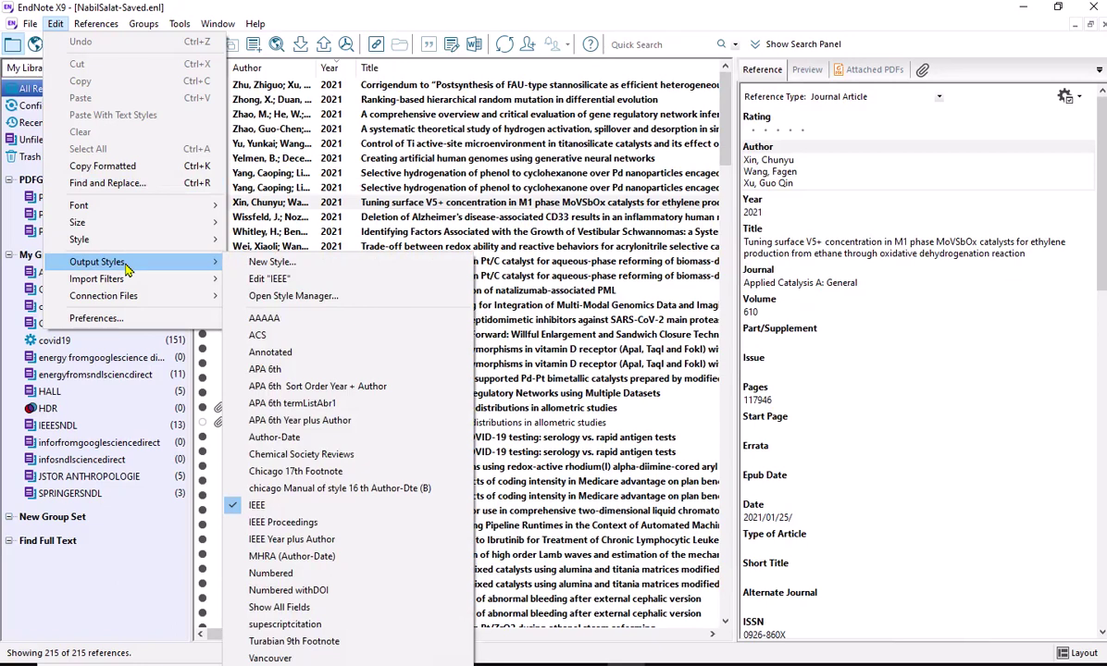
key("Escape")
key("Escape")
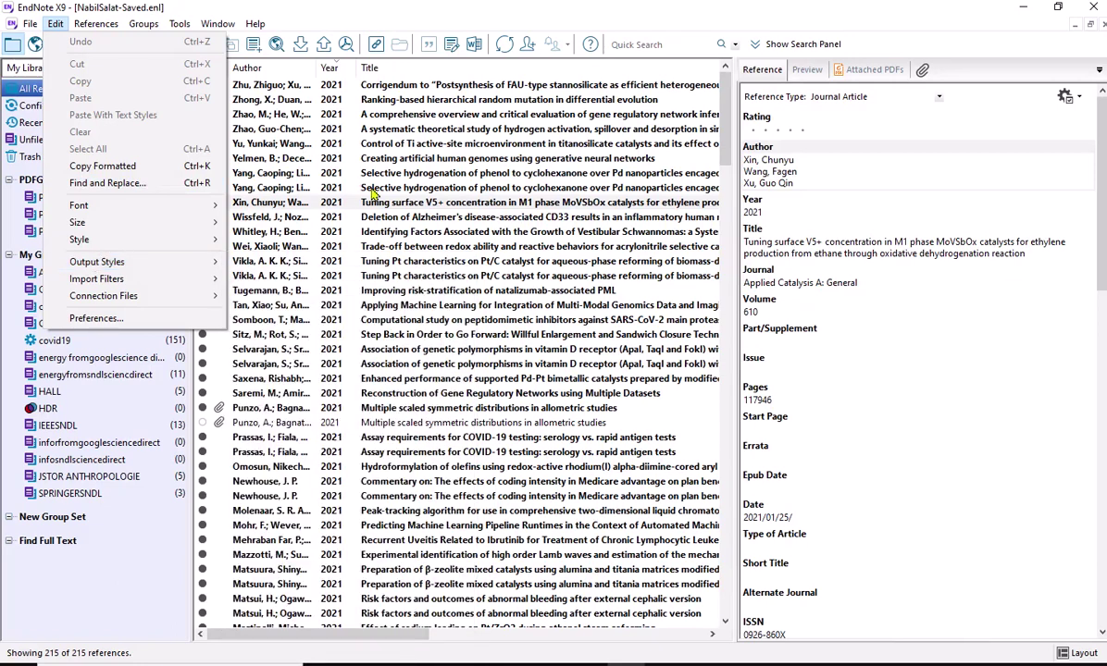
key("Up")
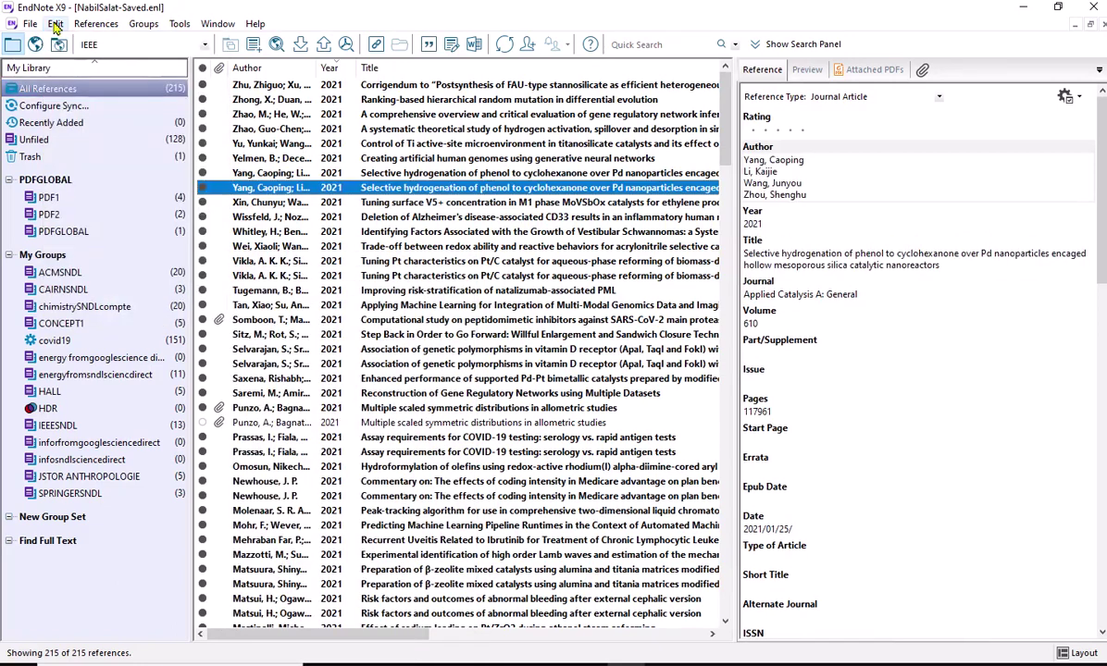
- Open the Style Manager and look through the list of output styles for the Chicago styles
left_click(55, 25)
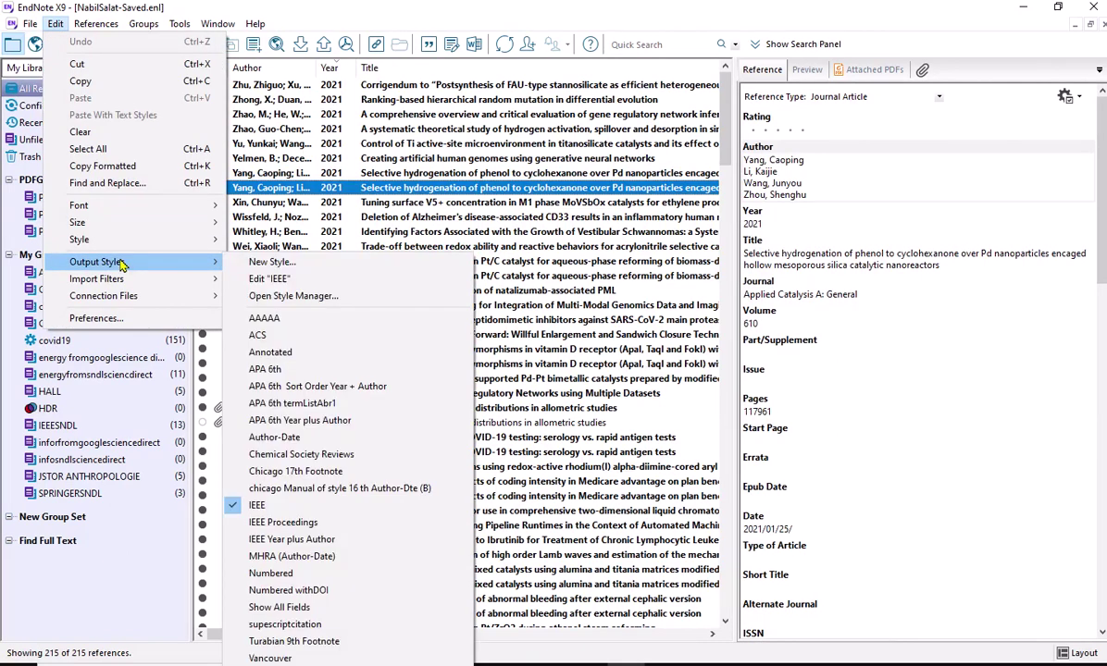
left_click(306, 298)
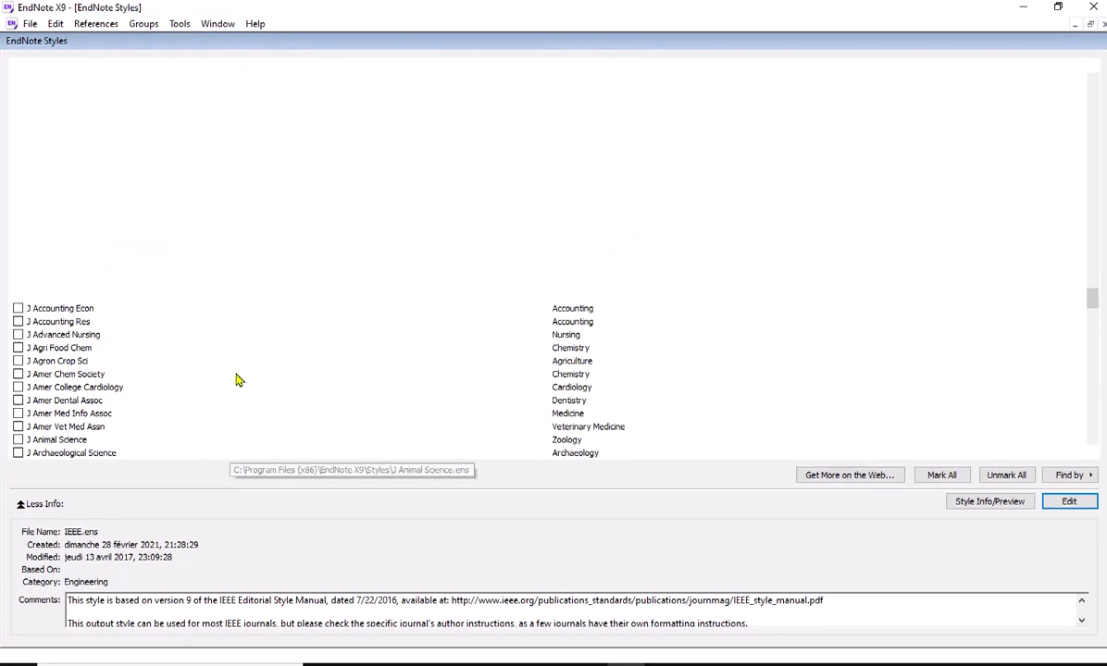
scroll(212, 380, "up", 8)
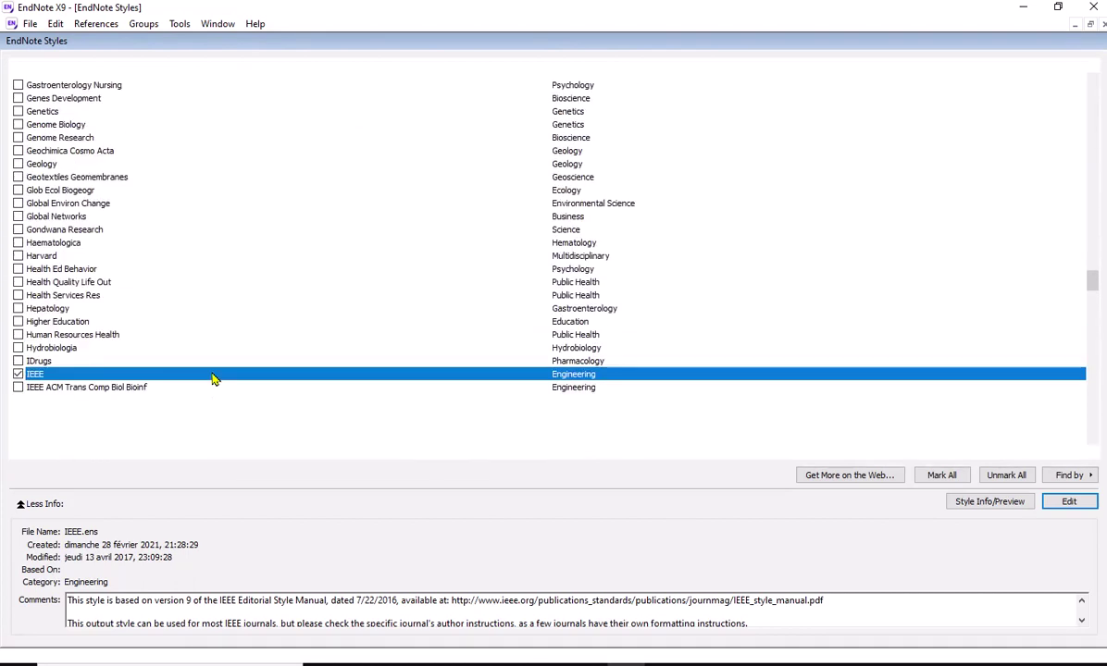
scroll(212, 379, "up", 3)
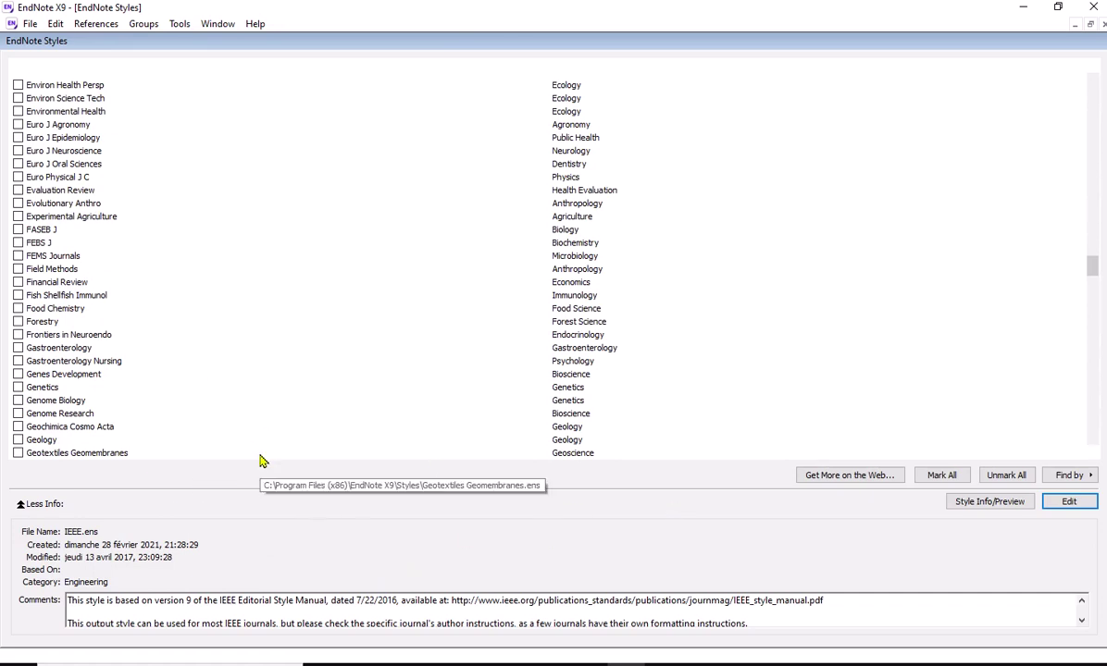
scroll(260, 459, "down", 2)
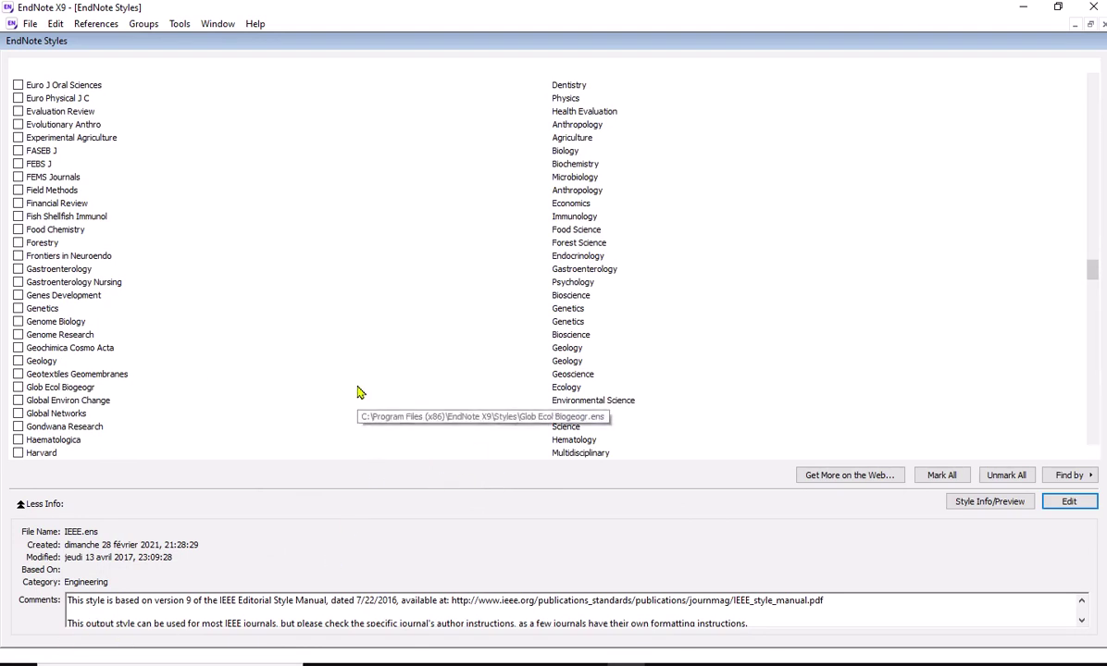
scroll(260, 376, "up", 2)
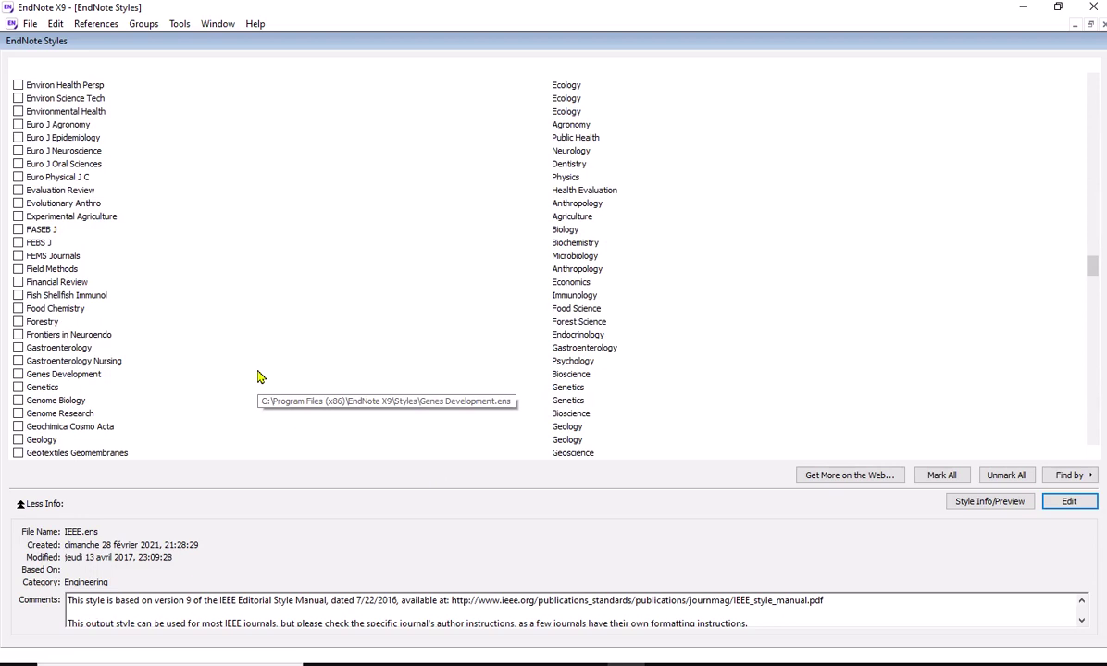
left_click(98, 334)
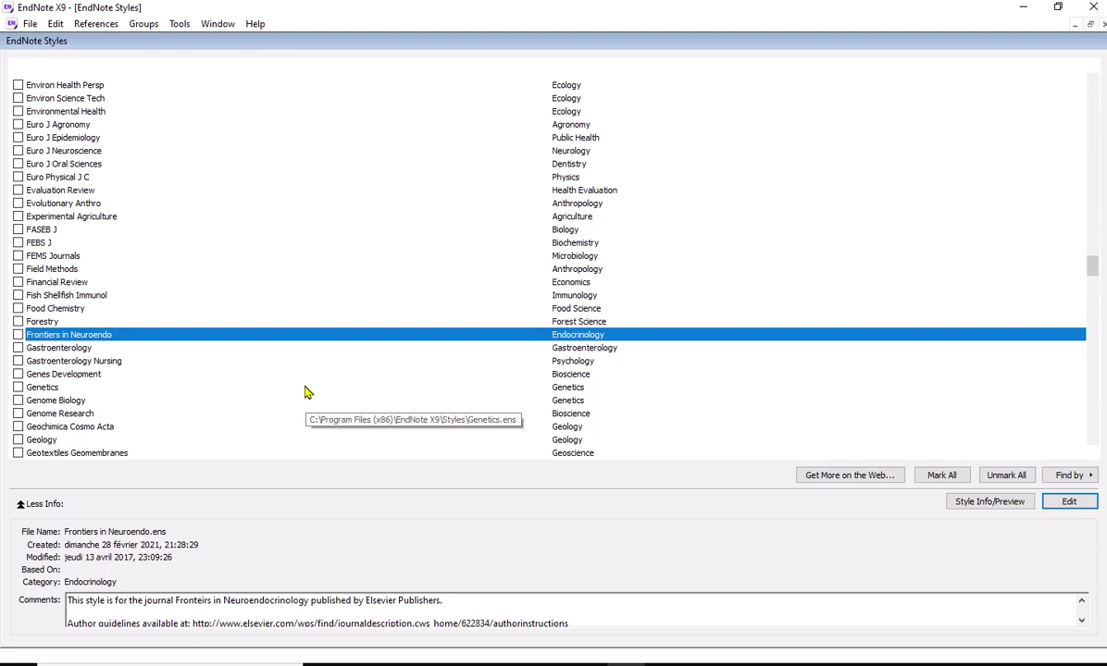
key("c")
scroll(250, 326, "down", 1)
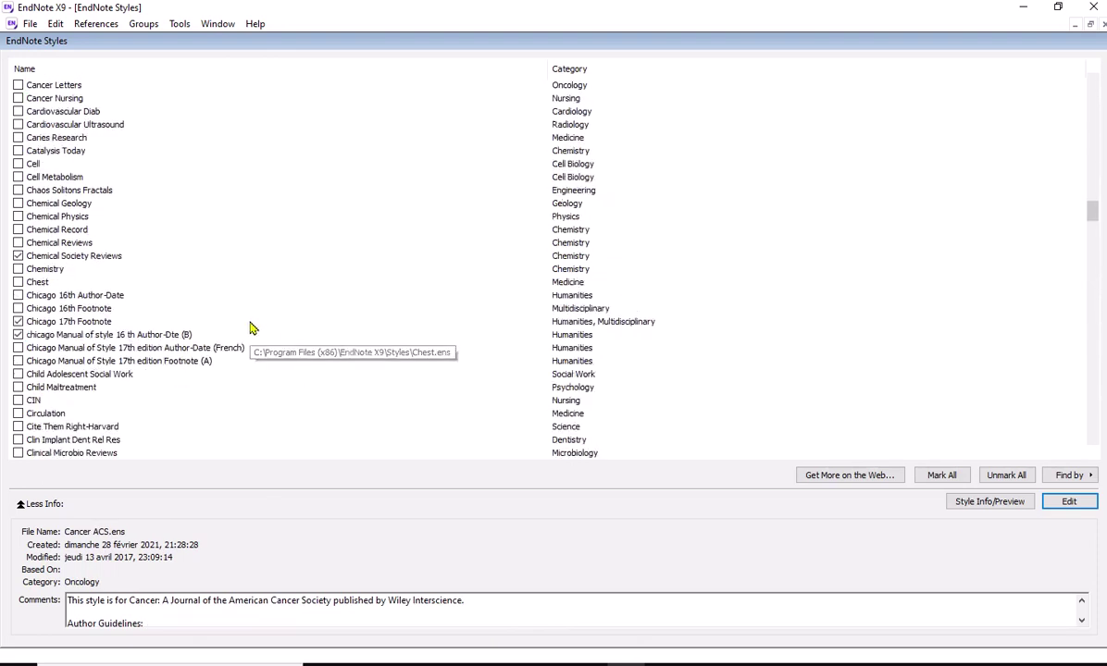
scroll(250, 327, "down", 2)
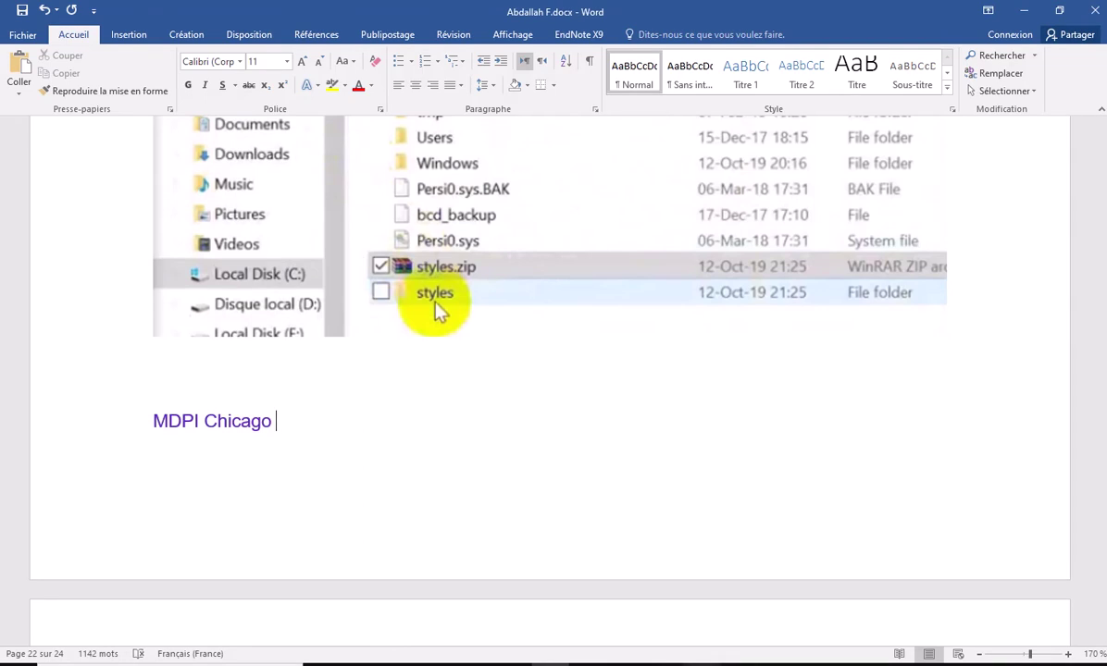
- Switch to Chrome and shorten the Google query to search for "output styles EndNote"
left_click(702, 664)
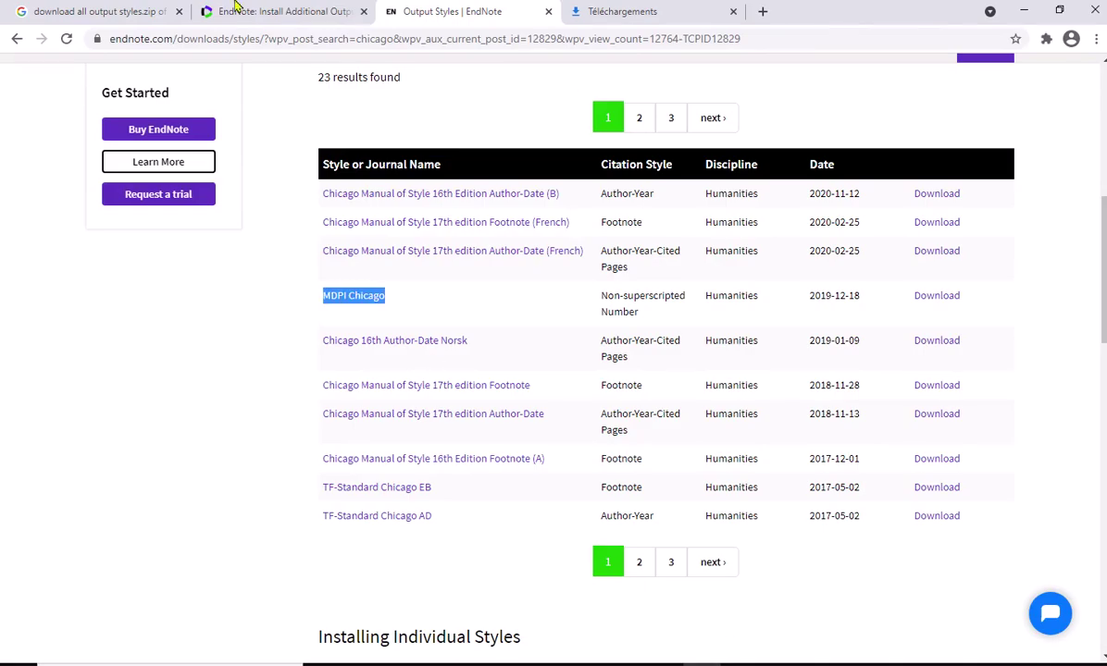
left_click(106, 12)
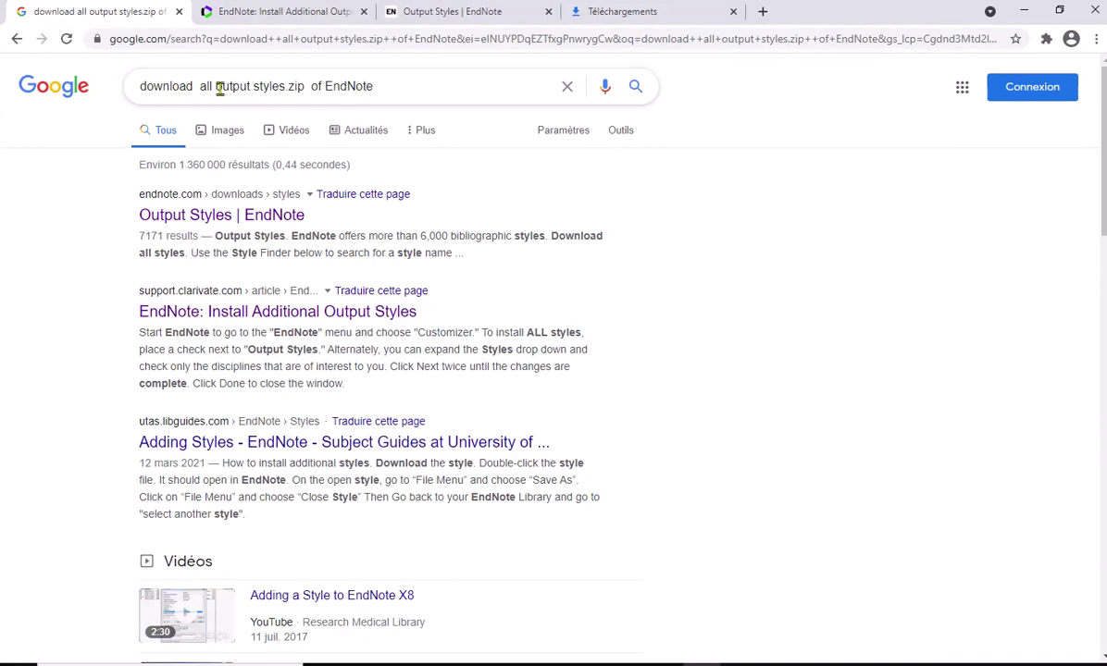
left_click_drag(210, 89, 135, 102)
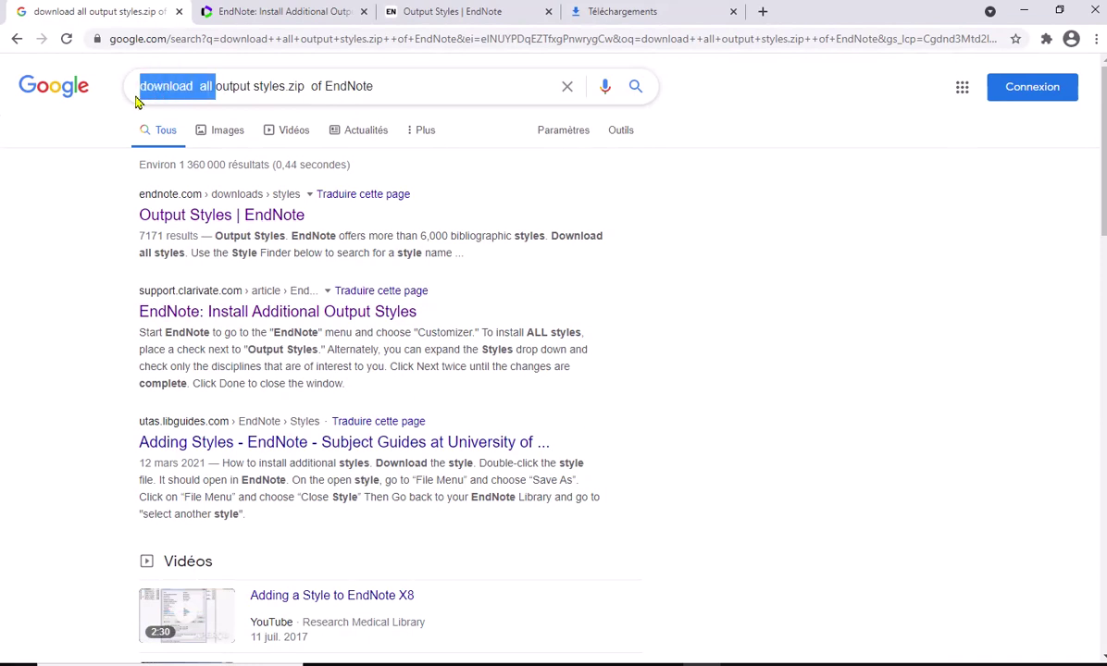
key("BackSpace")
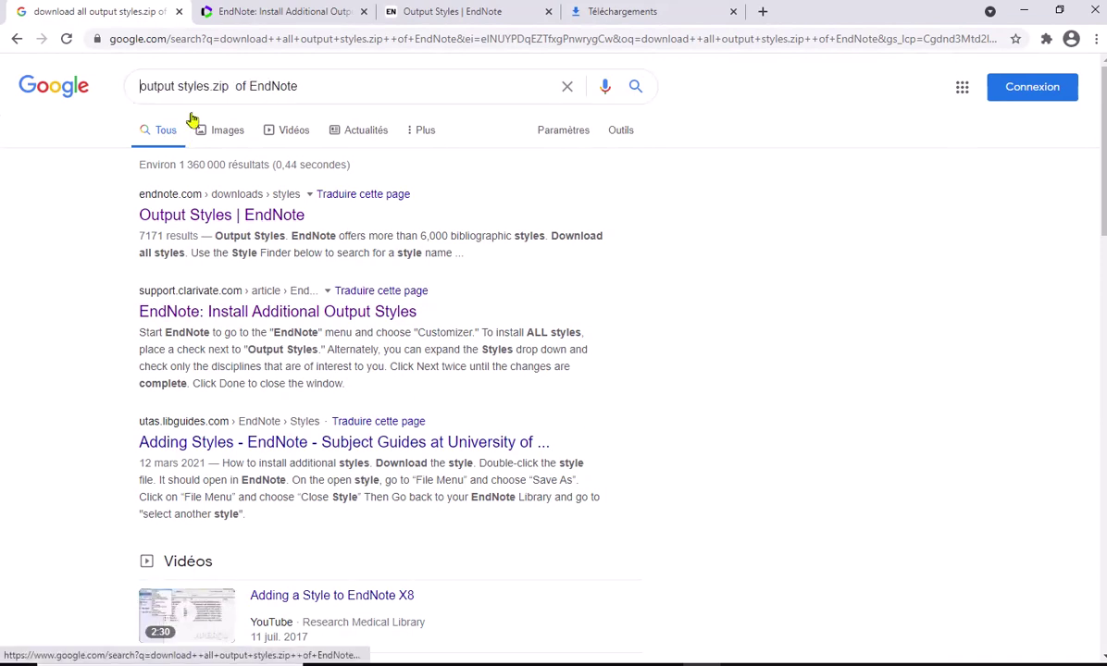
left_click(228, 86)
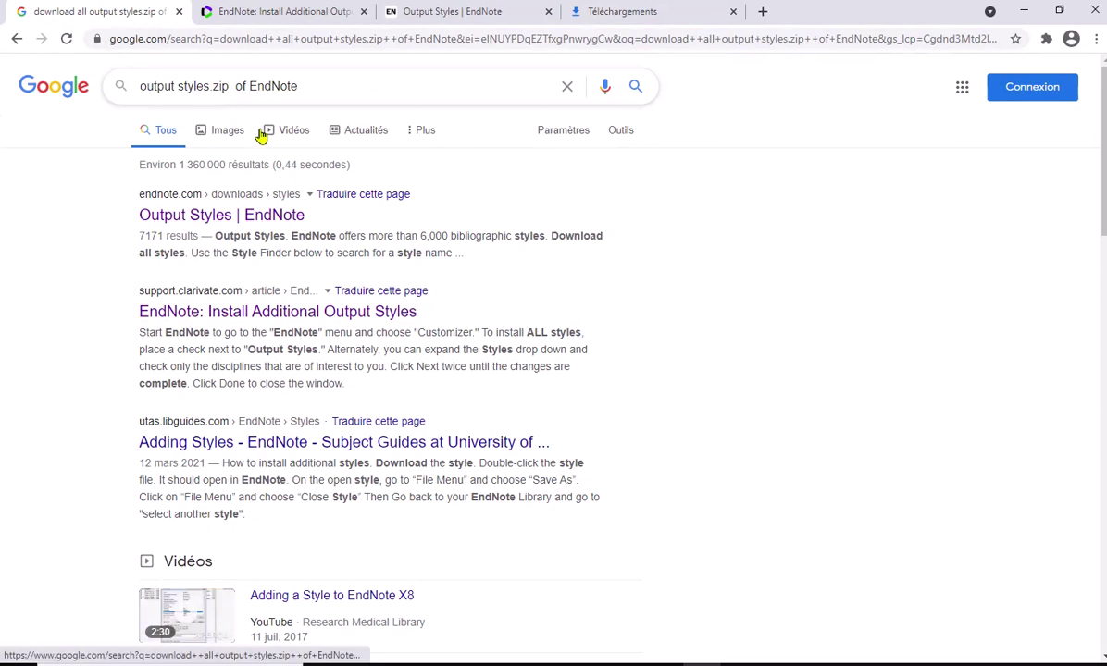
key("BackSpace")
key("BackSpace")
key("BackSpace")
key("BackSpace")
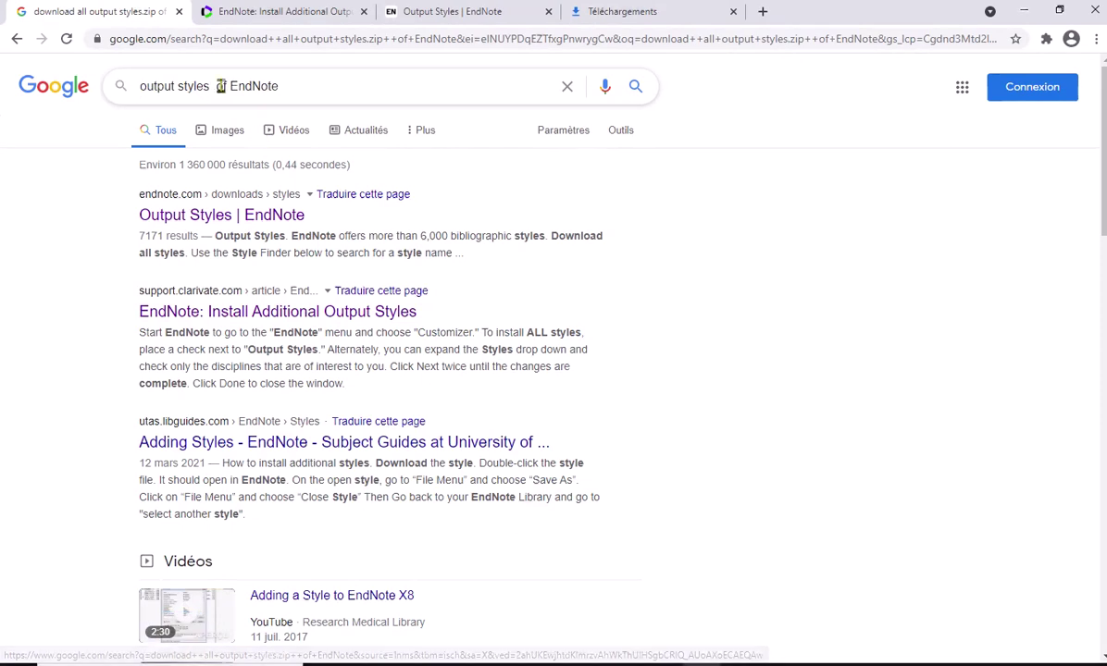
left_click(229, 86)
key("BackSpace")
key("BackSpace")
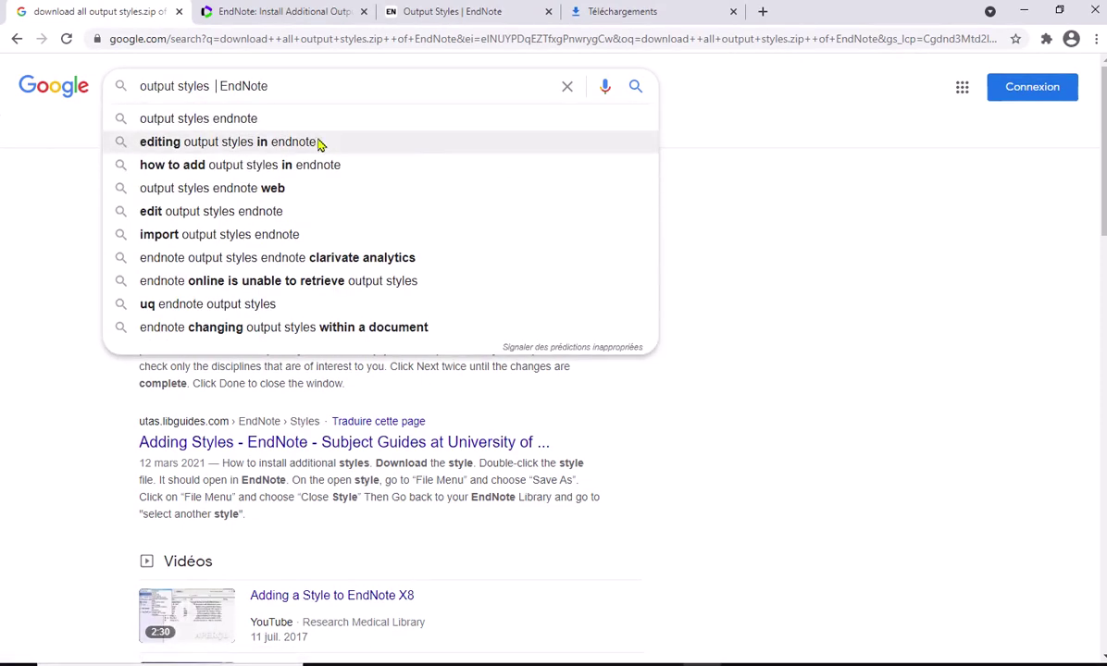
left_click(631, 86)
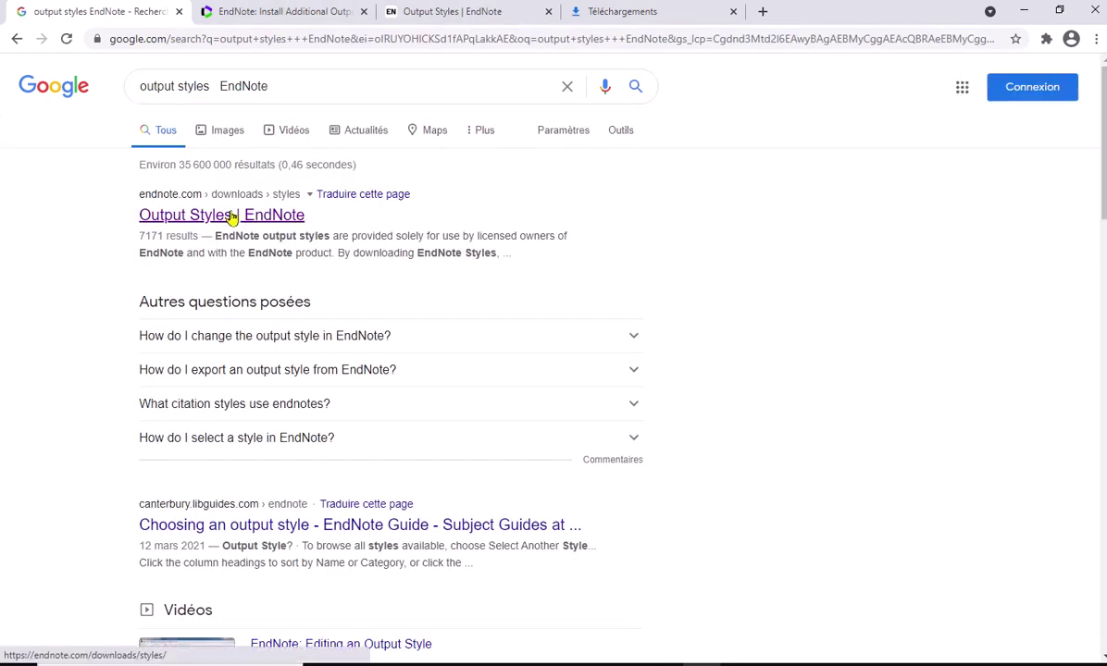
- Look through the support article "EndNote: Install Additional Output Styles" for the instructions on installing individual styles
left_click(287, 12)
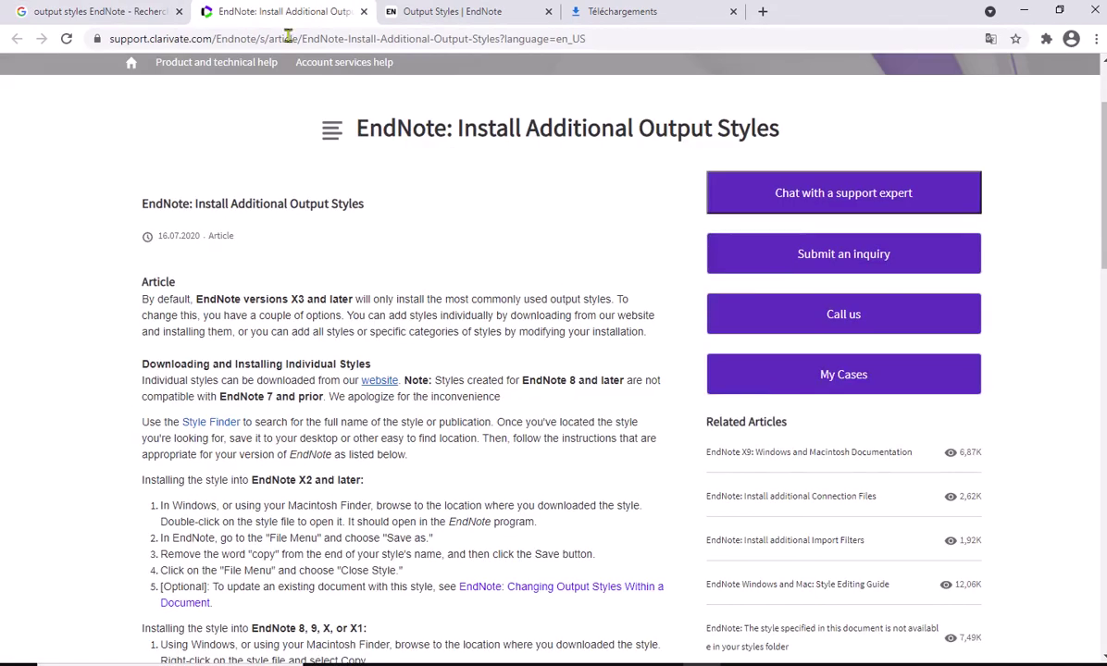
scroll(468, 252, "down", 4)
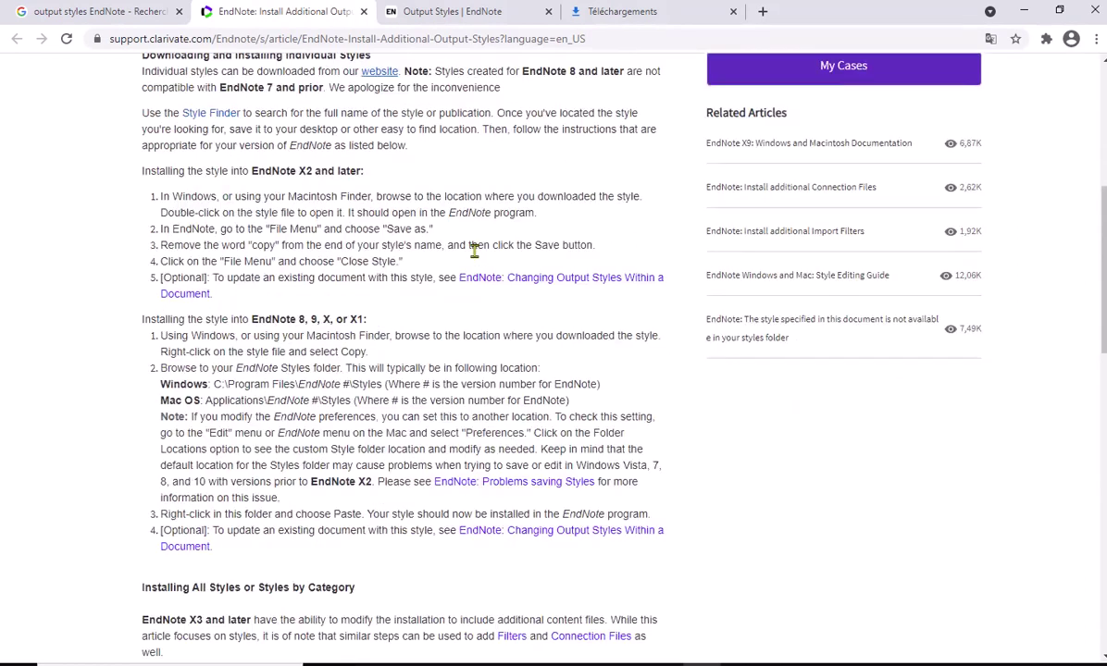
scroll(473, 252, "up", 5)
- Examine the EndNote Output Styles page: the option for downloading all styles, the Style Finder fields and the styles listed for "chicago"
left_click(432, 14)
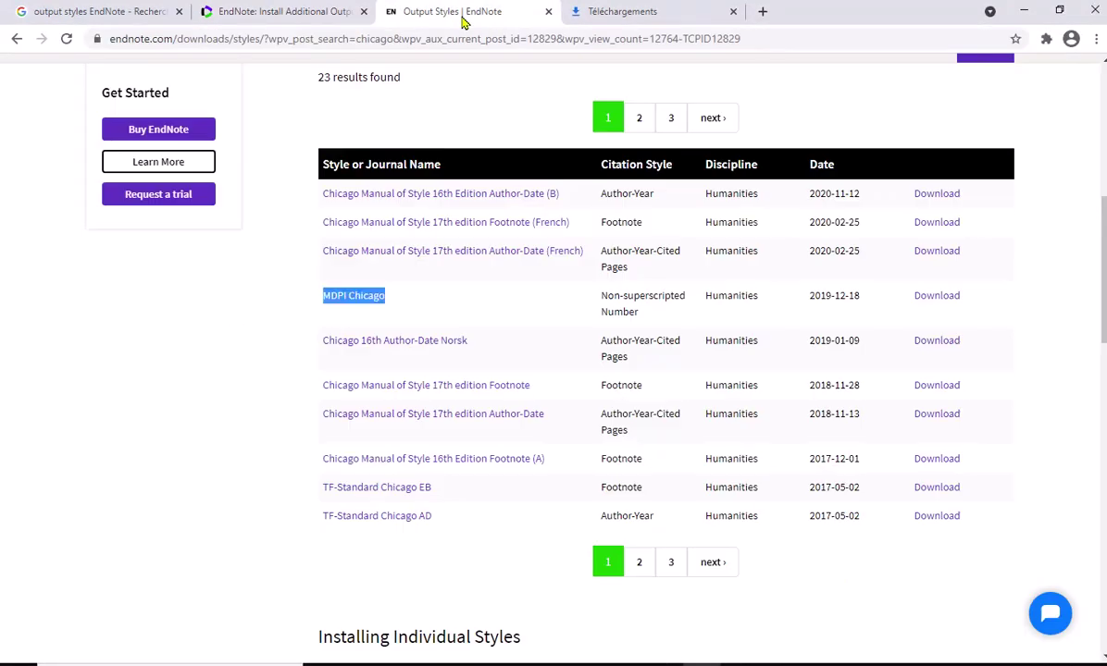
scroll(581, 296, "up", 6)
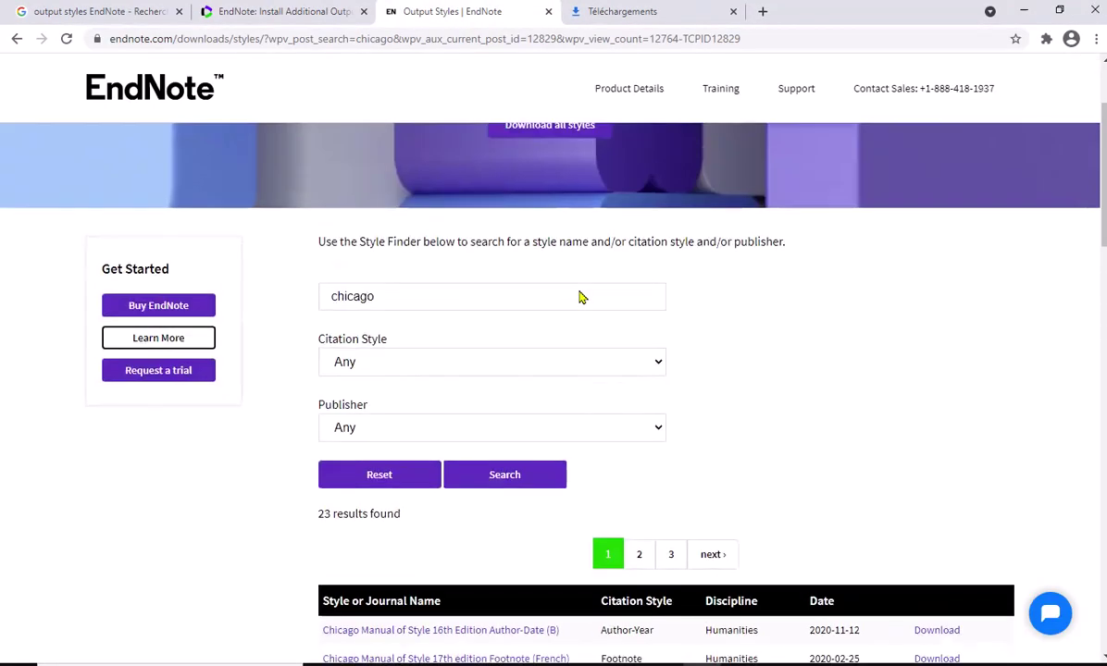
scroll(580, 296, "up", 1)
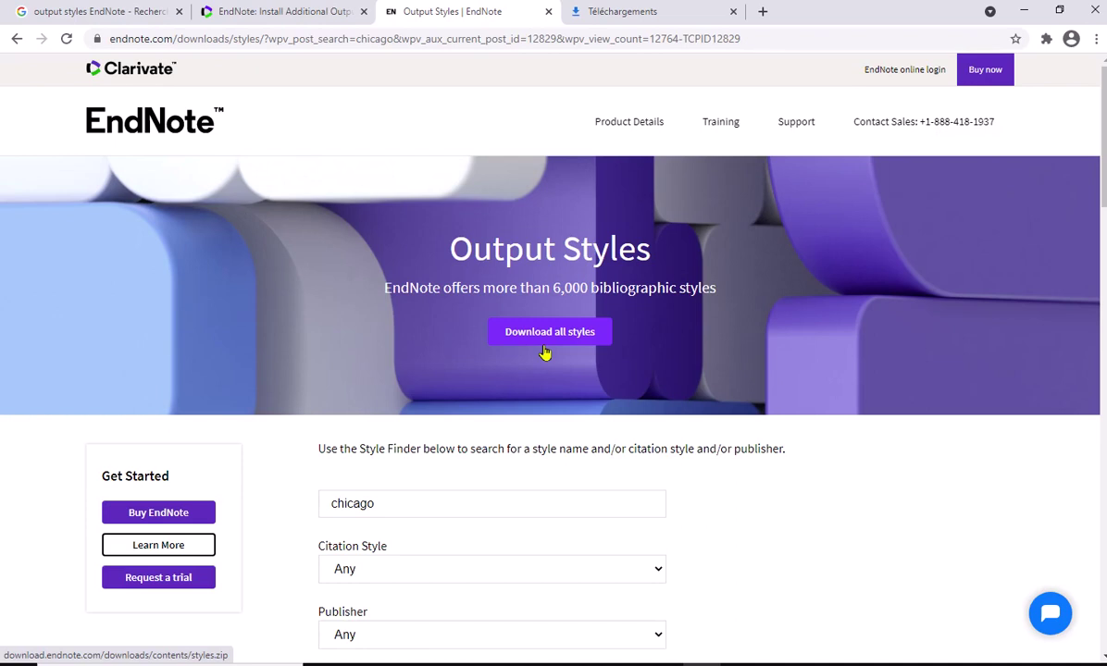
scroll(545, 353, "down", 3)
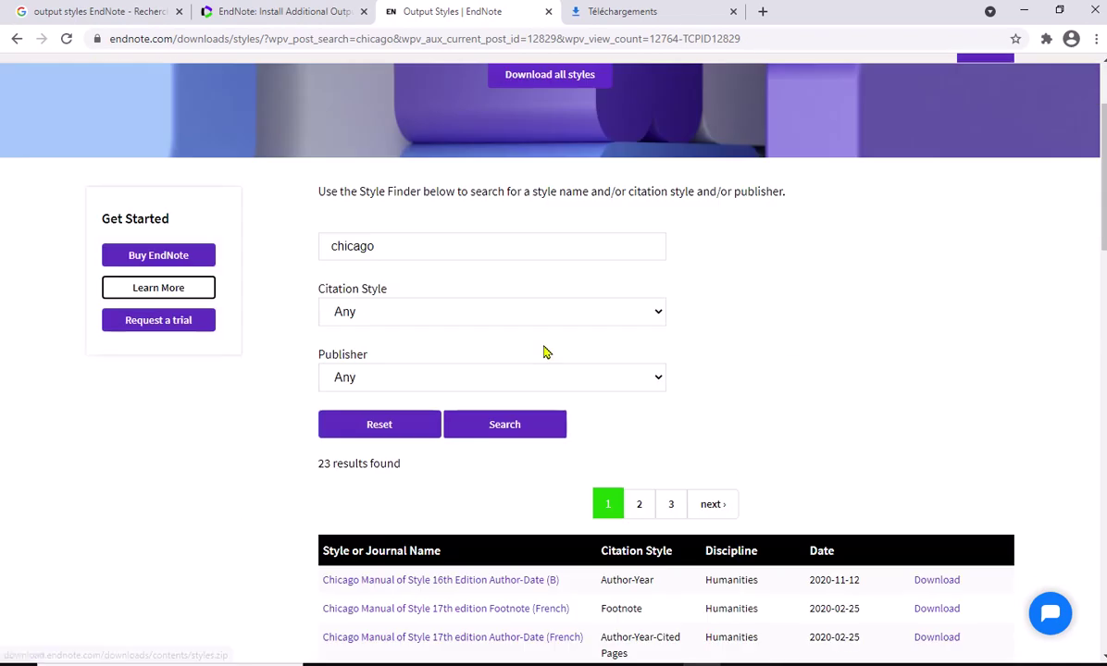
scroll(545, 353, "down", 1)
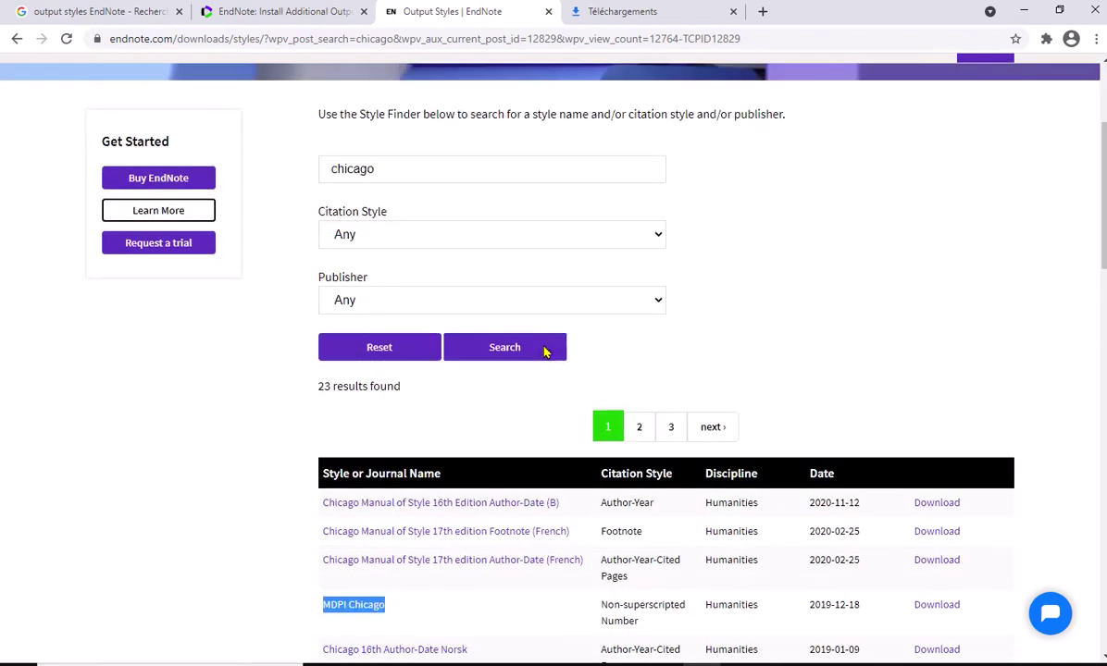
scroll(541, 351, "up", 2)
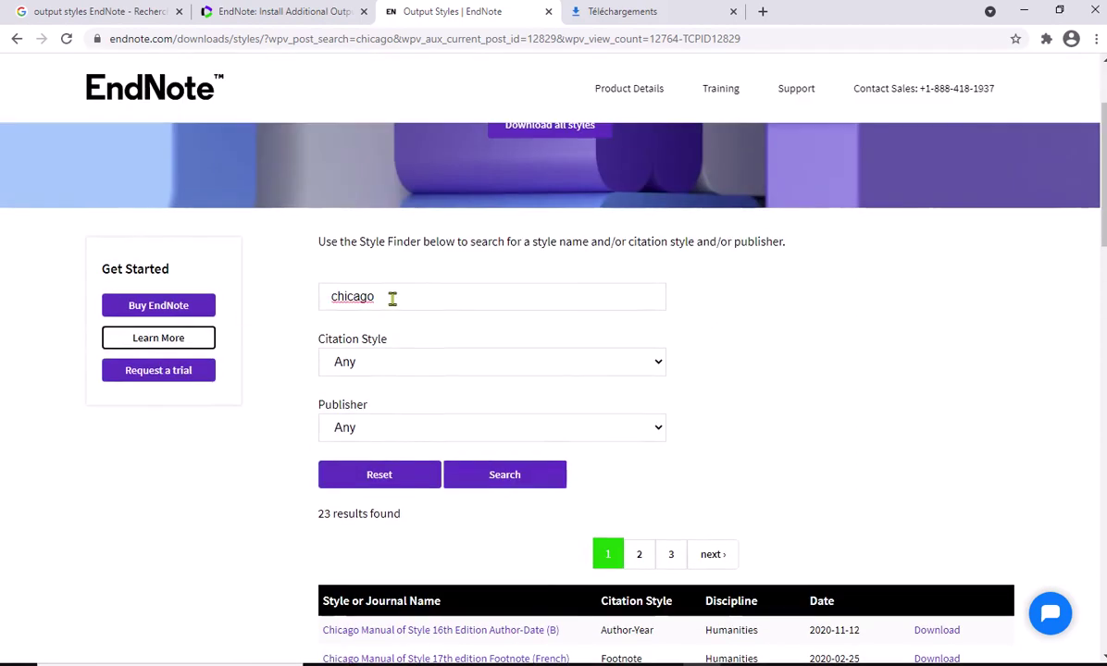
scroll(392, 298, "down", 2)
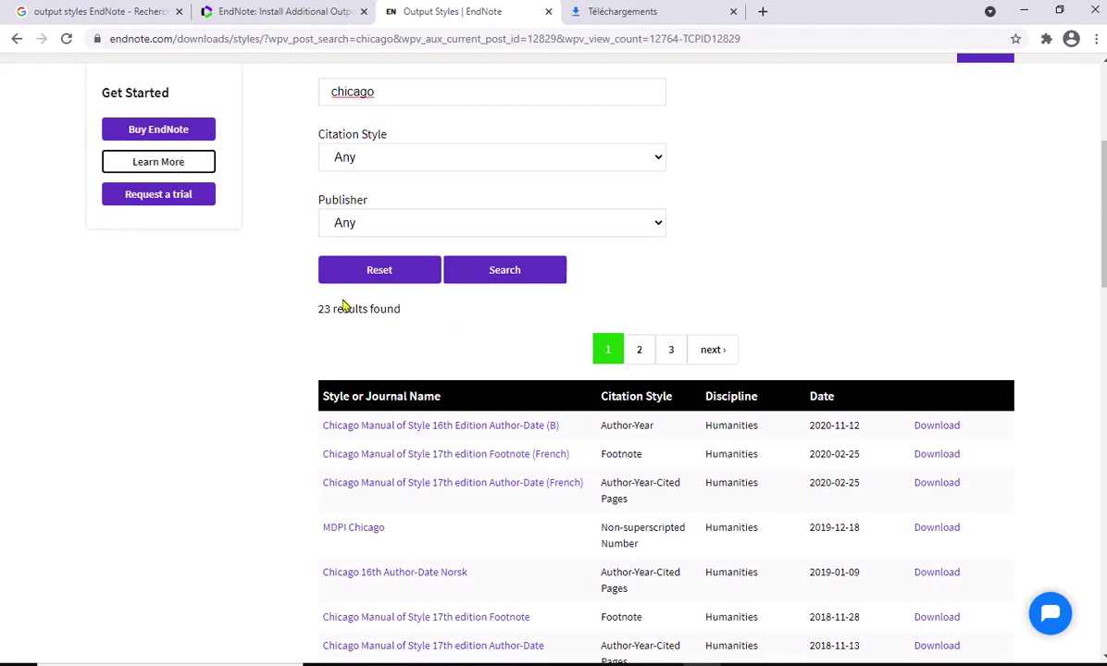
scroll(490, 247, "up", 3)
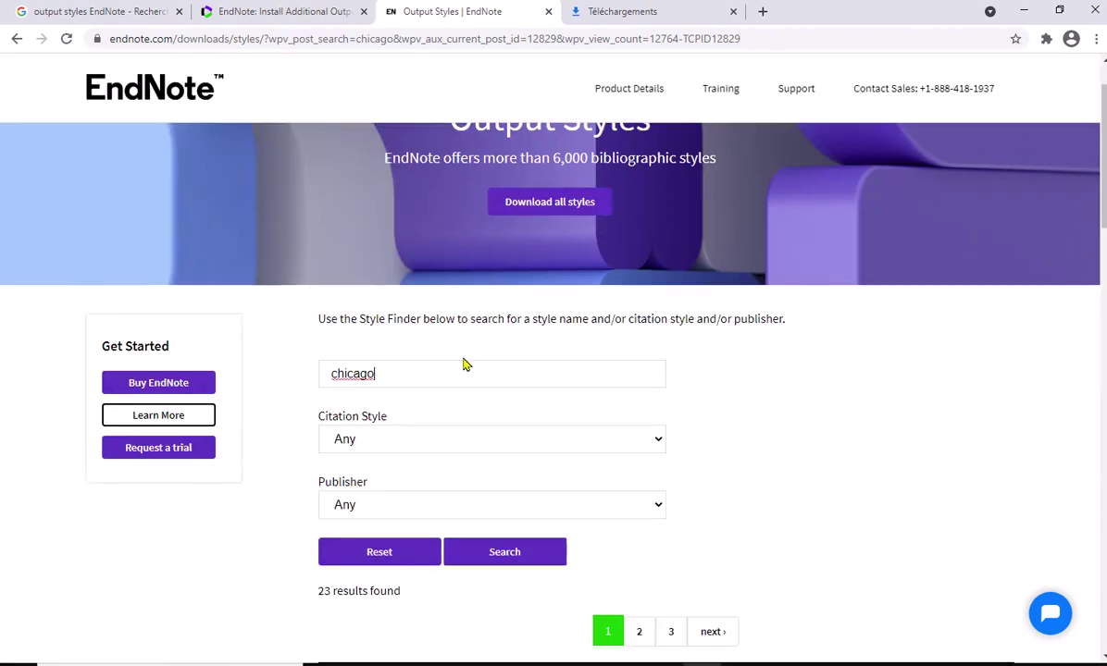
scroll(458, 356, "down", 4)
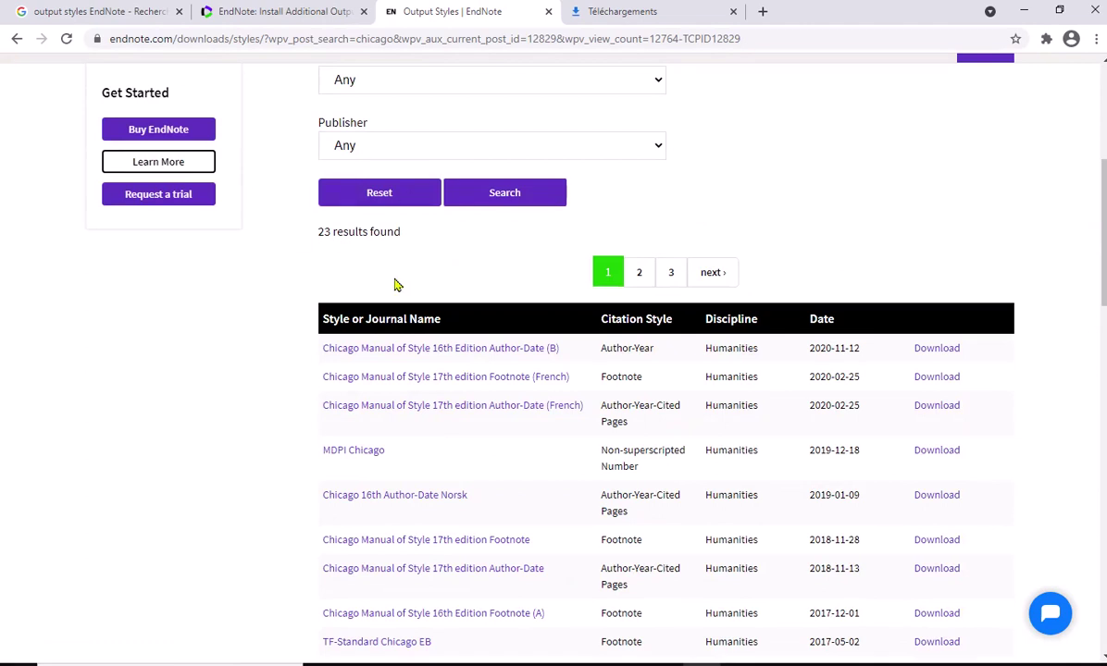
scroll(395, 285, "down", 3)
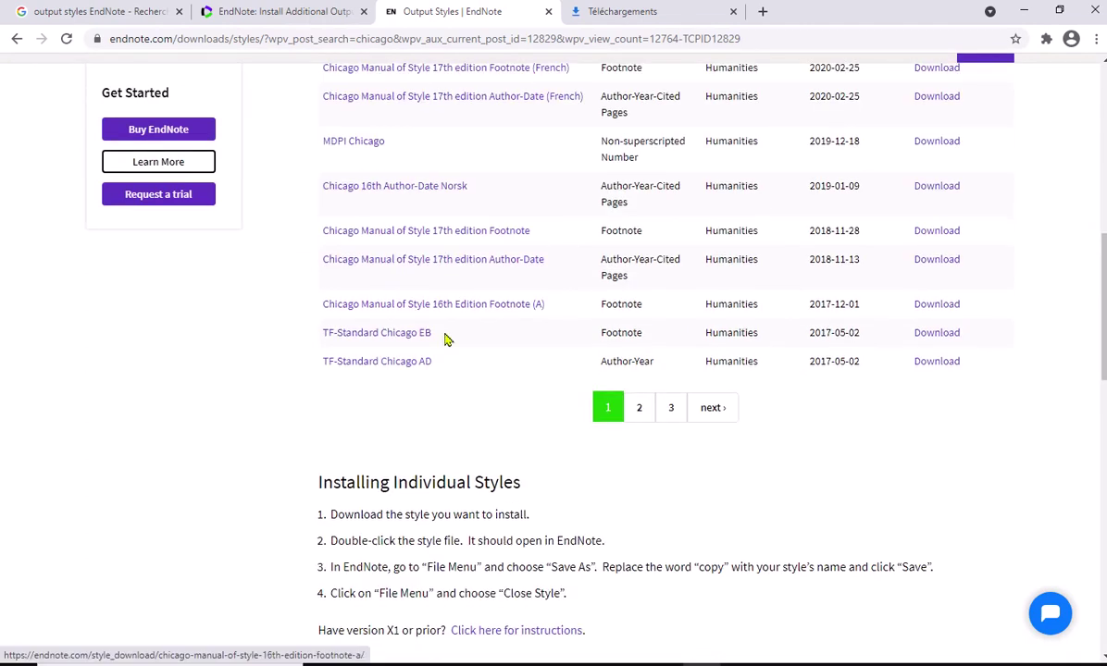
scroll(490, 338, "up", 2)
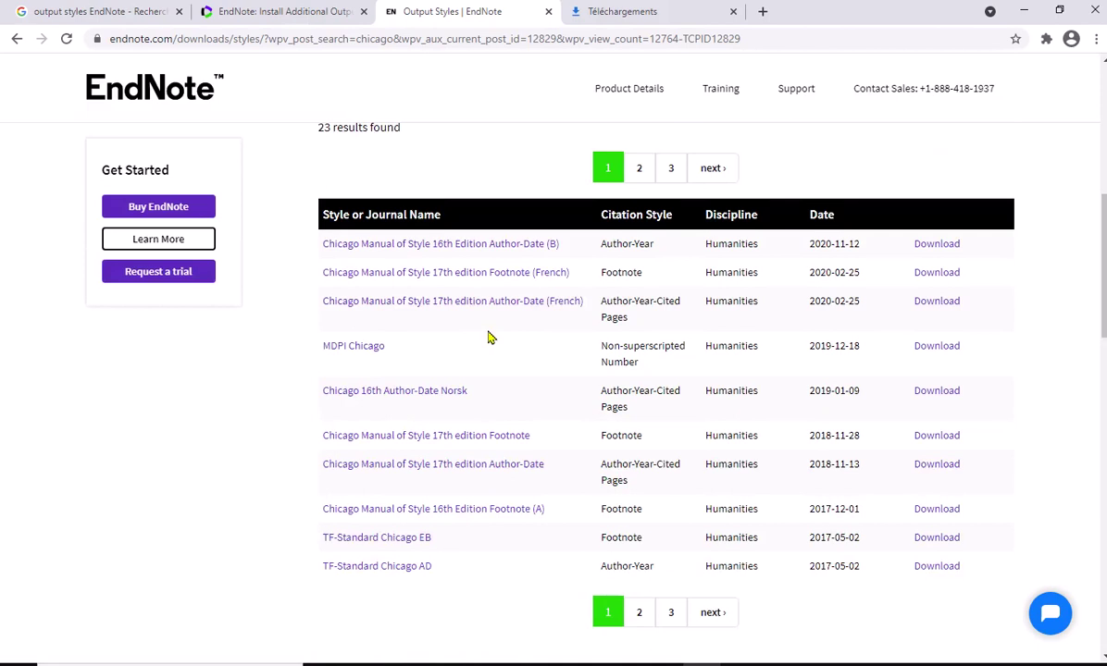
- Download the MDPI Chicago style from the Output Styles page and open the MDPI Chicago.ens file in EndNote
scroll(491, 338, "down", 2)
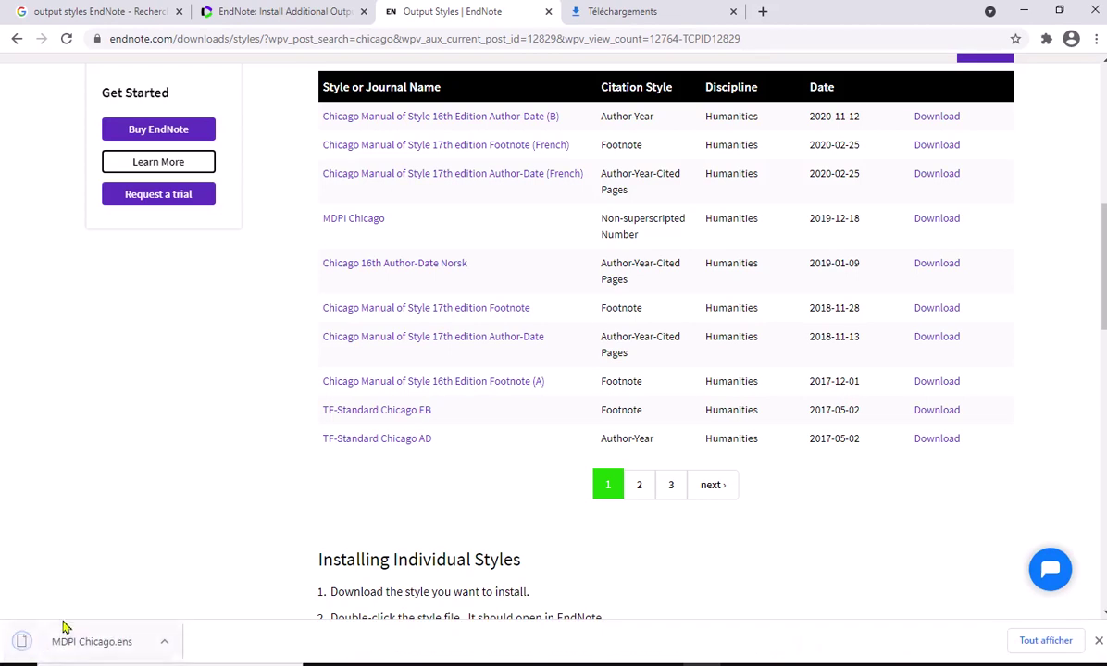
left_click(60, 650)
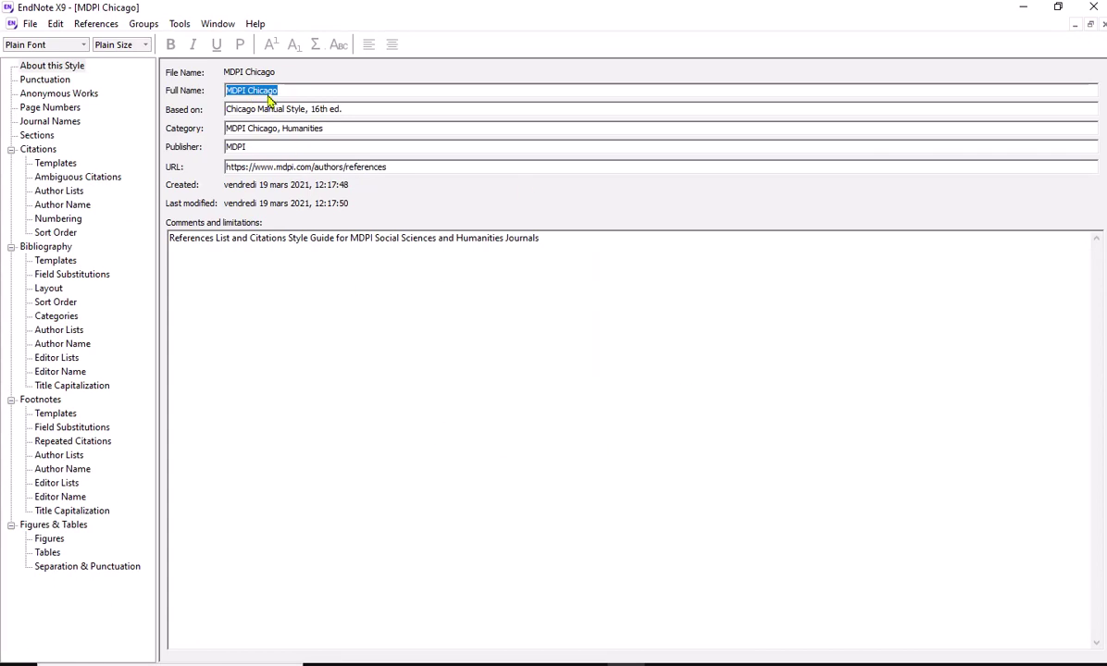
left_click(311, 90)
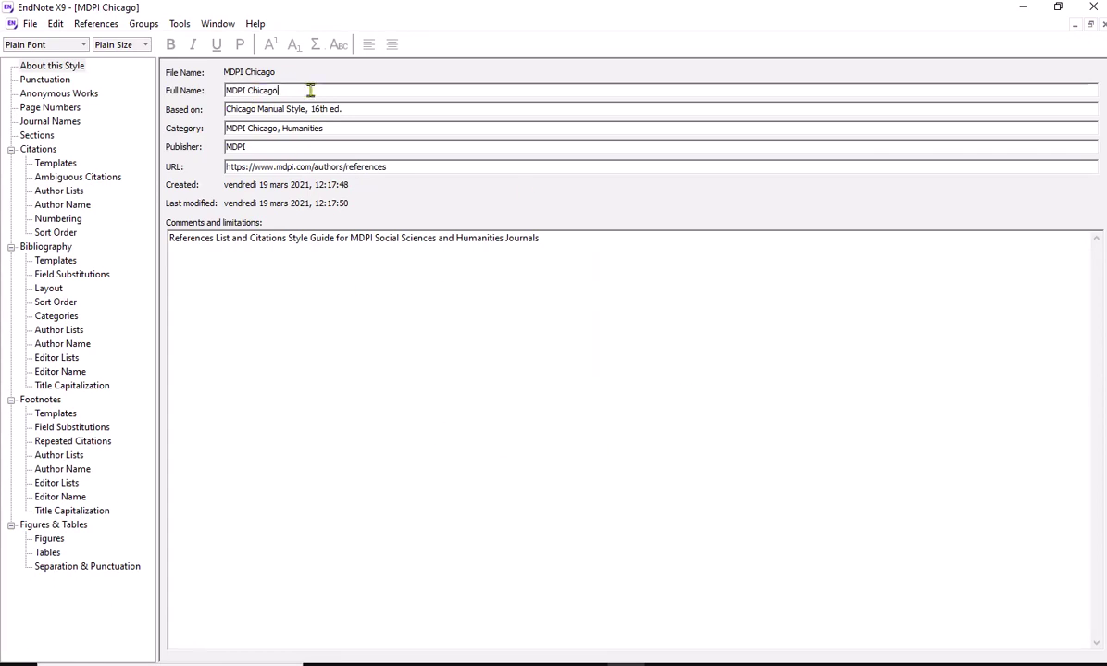
- Consult the instructions for installing individual styles in Chrome and check the style's full name in EndNote
mouse_move(700, 663)
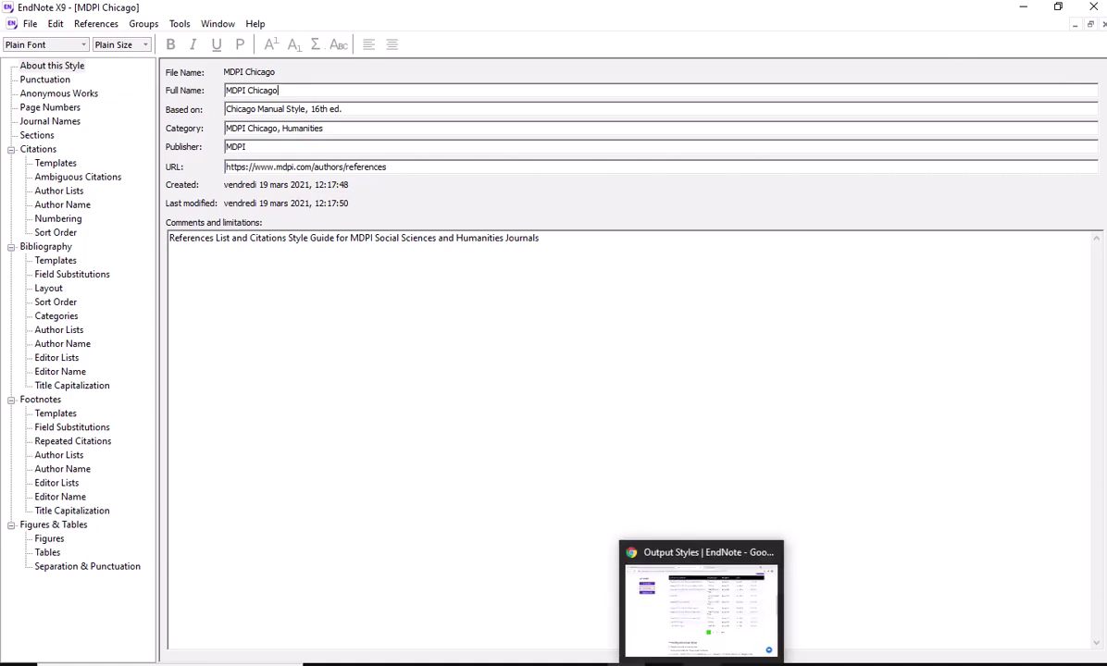
left_click(700, 606)
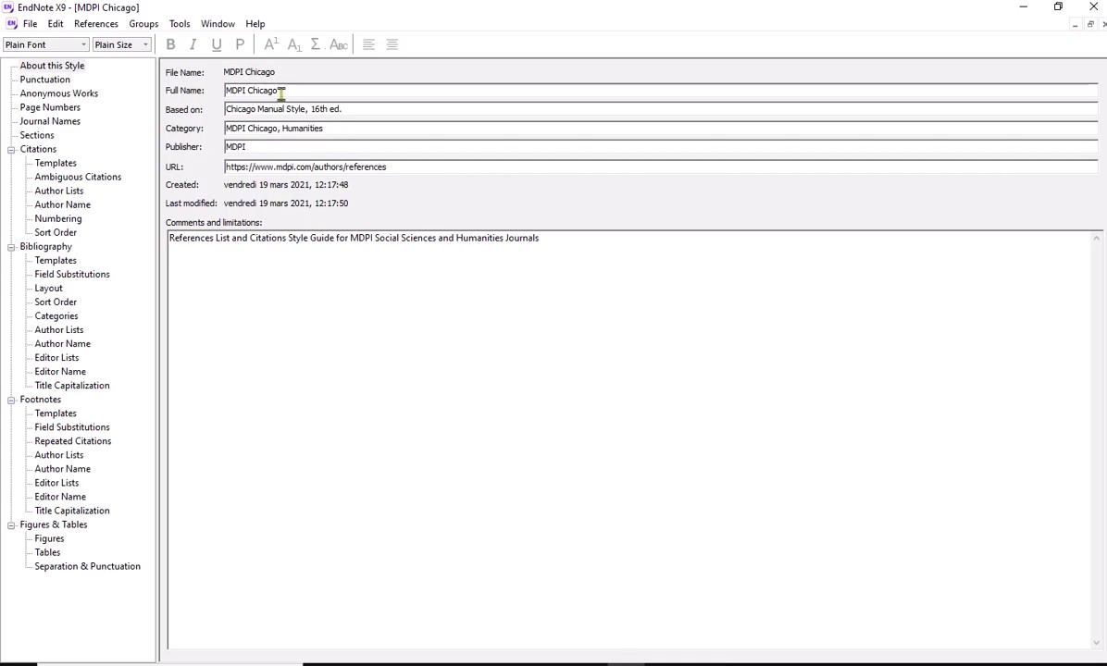
left_click_drag(280, 92, 213, 92)
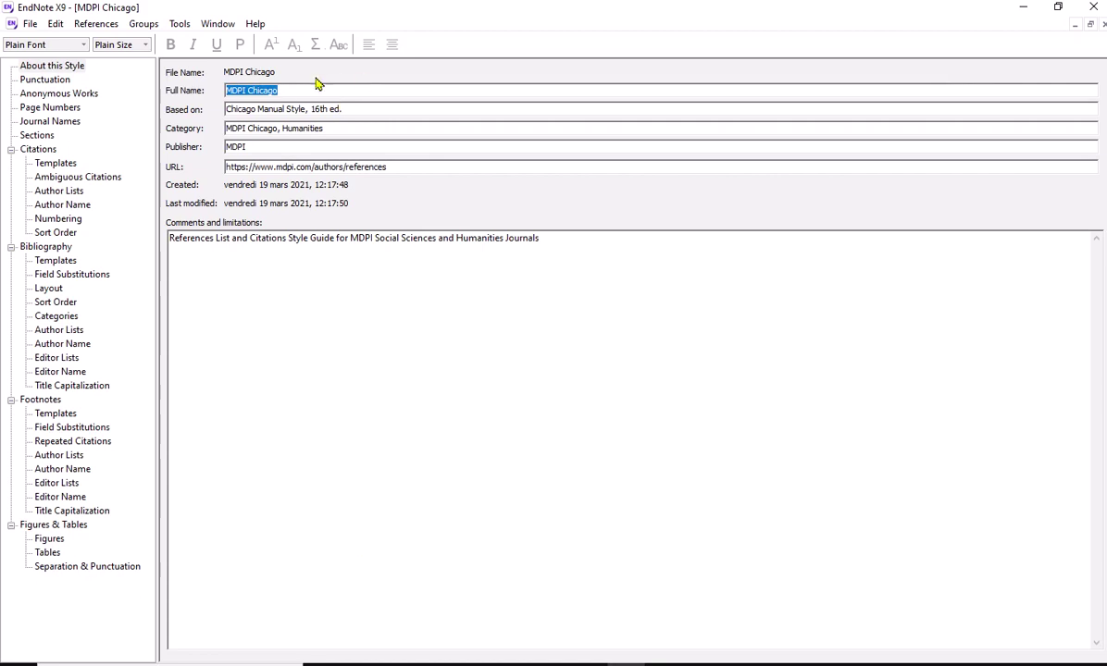
- Save a copy of the opened style as "MDPI Chicago", removing the word "Copy" from the name, and close the style
left_click(32, 24)
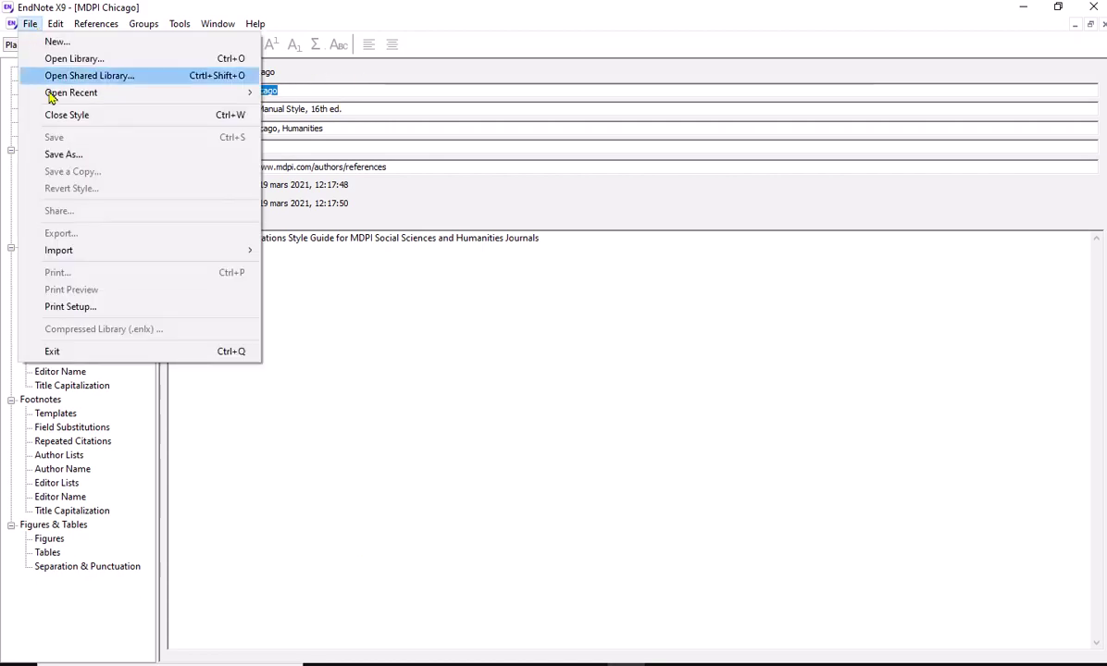
left_click(72, 154)
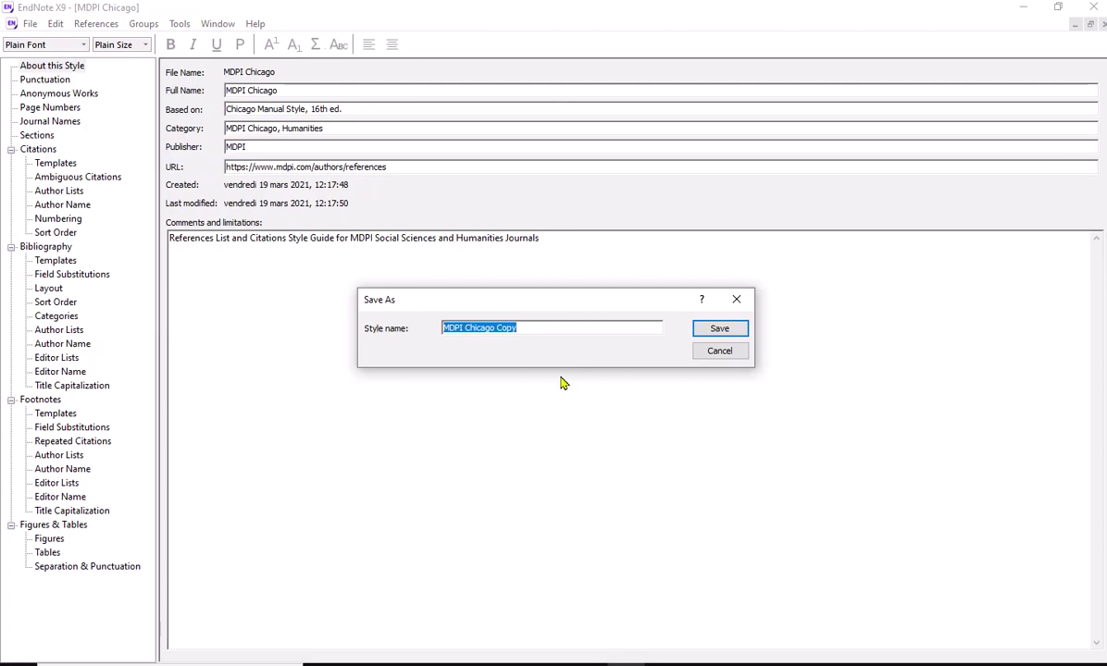
left_click(528, 331)
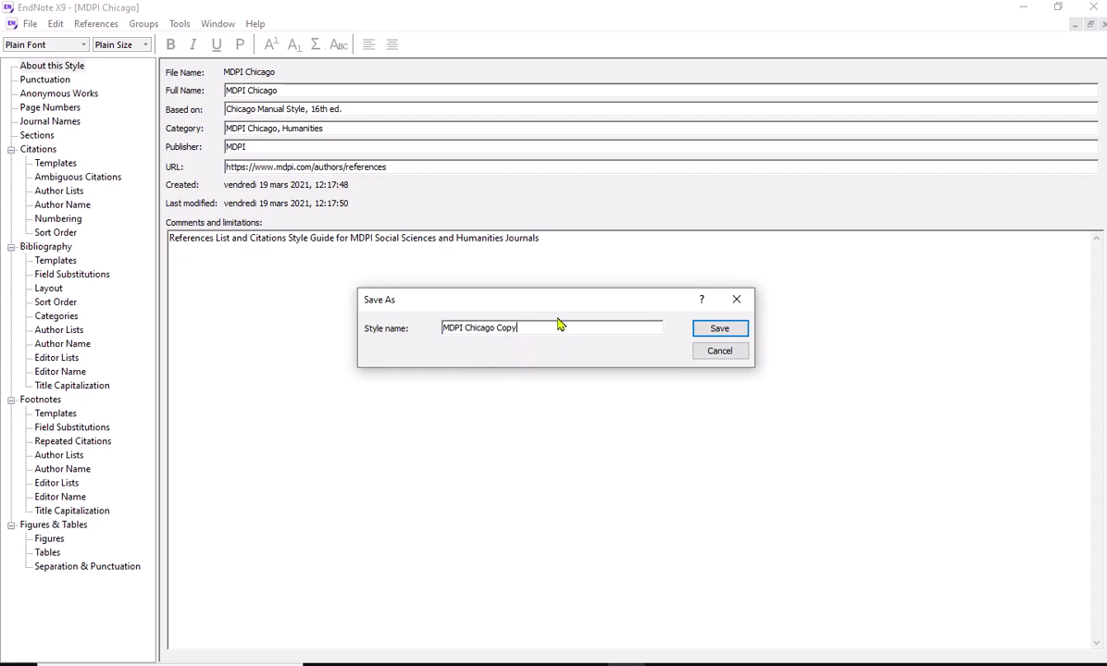
key("BackSpace")
key("BackSpace")
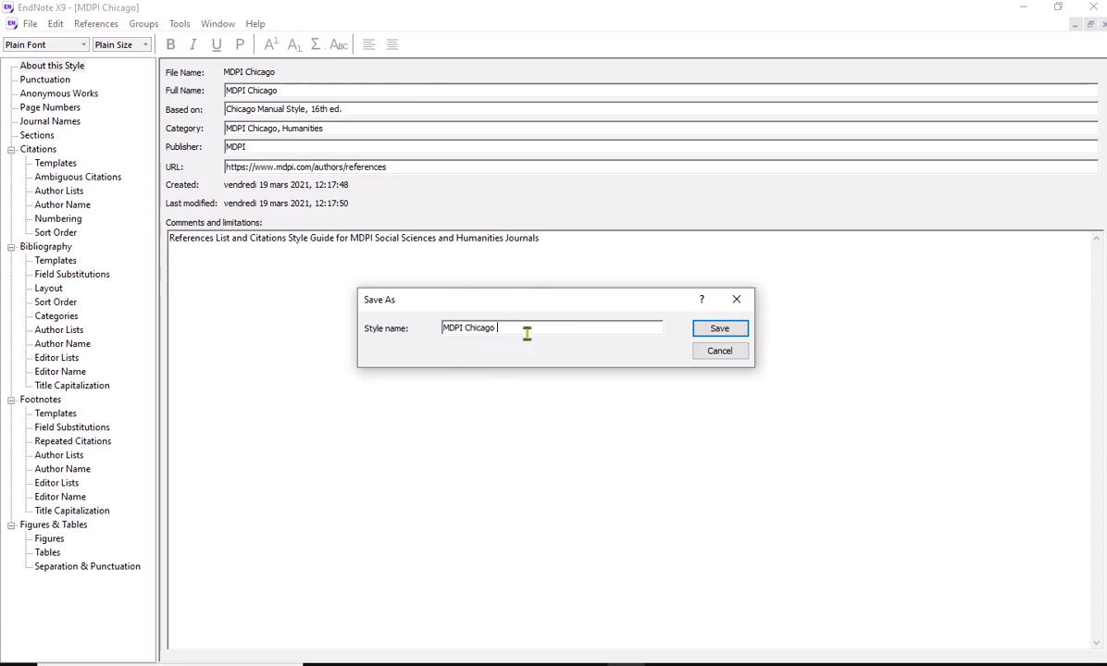
left_click(718, 329)
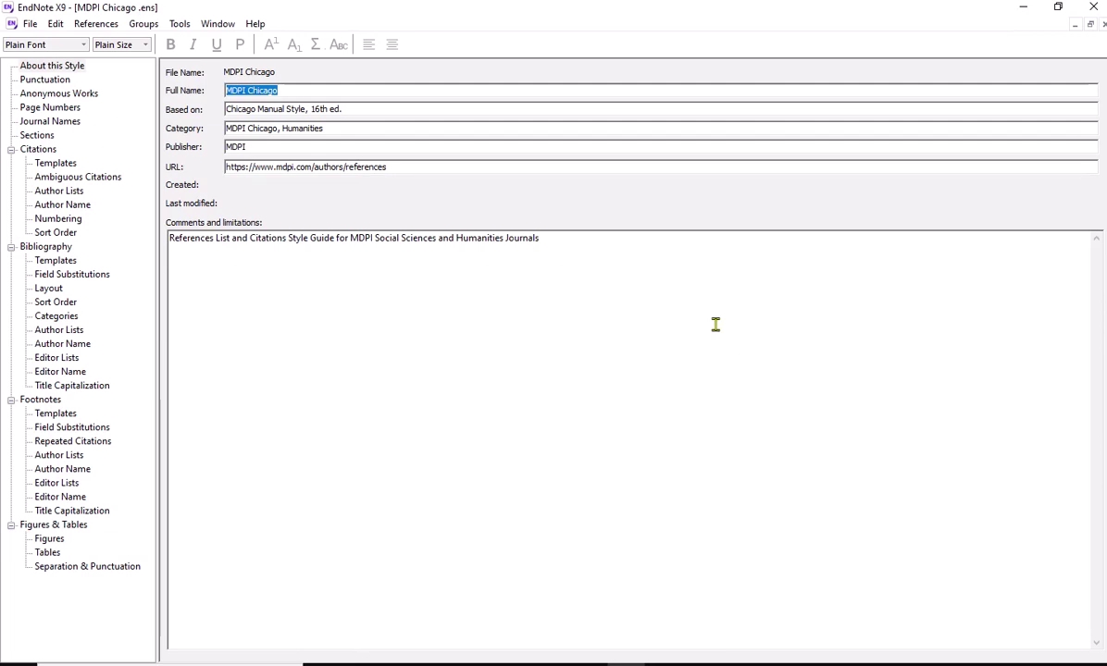
left_click(1103, 25)
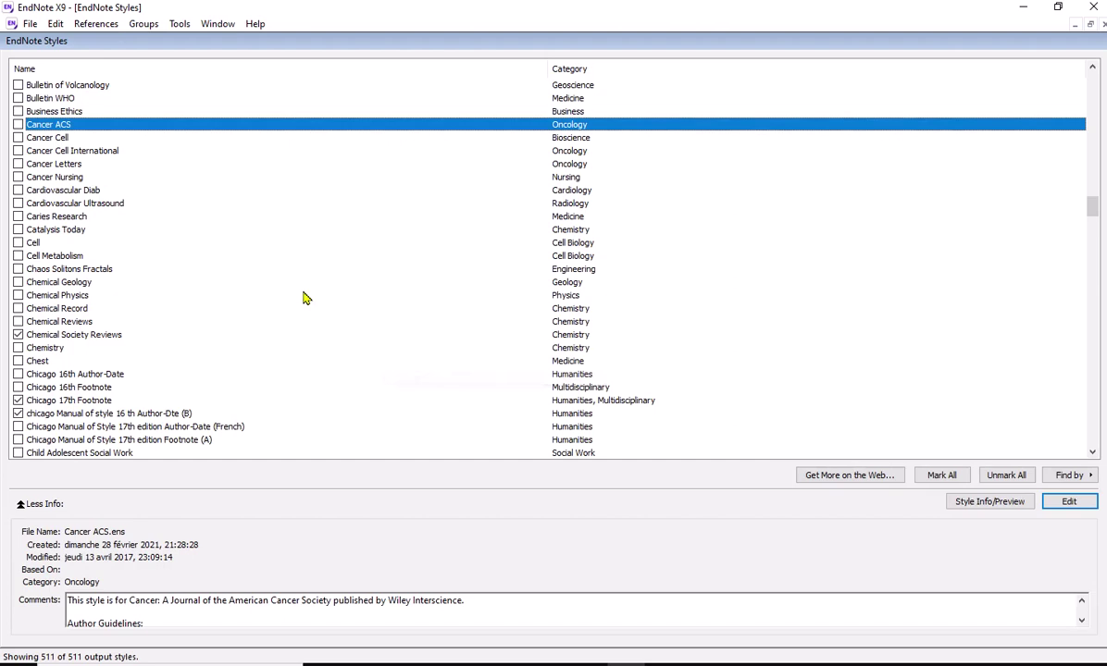
- Look through the Chicago styles in the Style Manager and close it
scroll(257, 271, "down", 2)
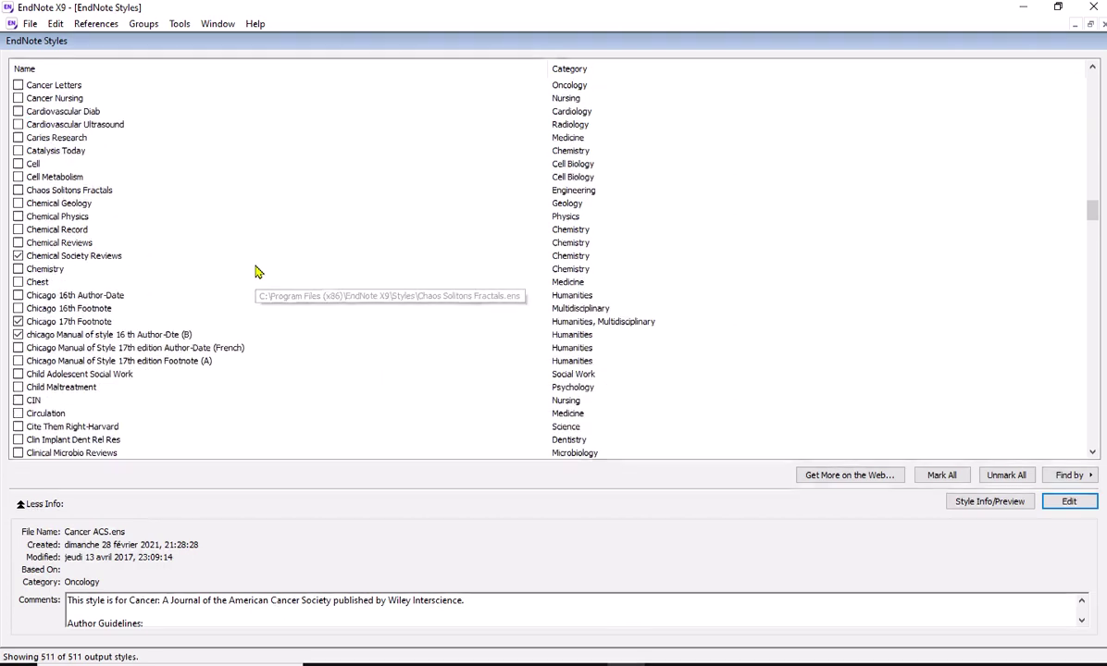
scroll(257, 271, "down", 1)
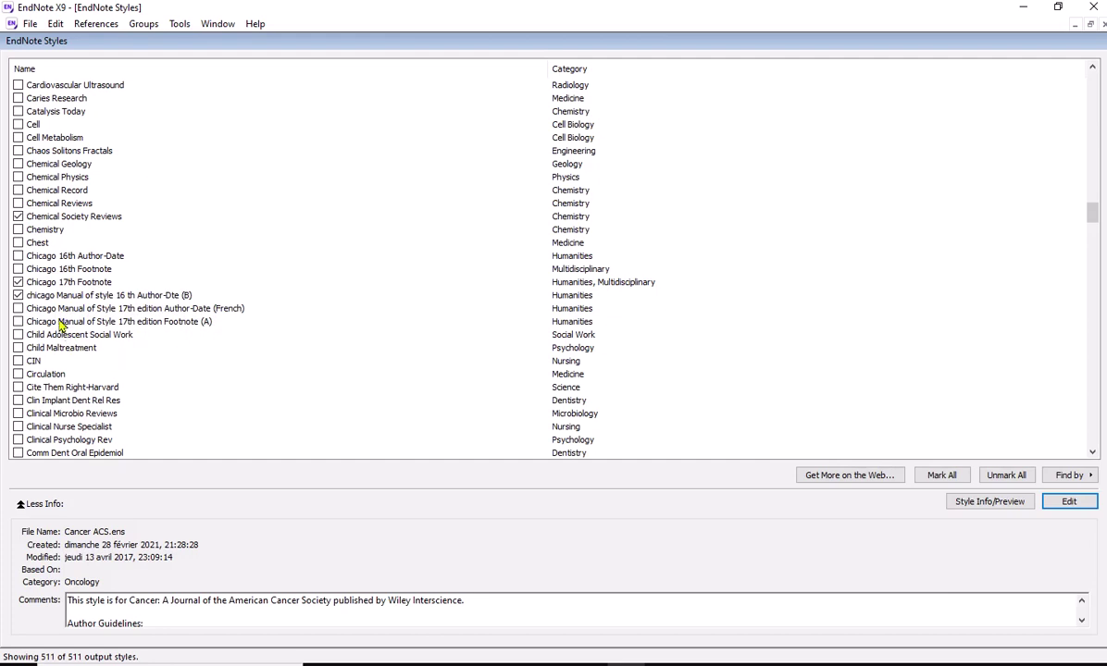
scroll(67, 306, "down", 1)
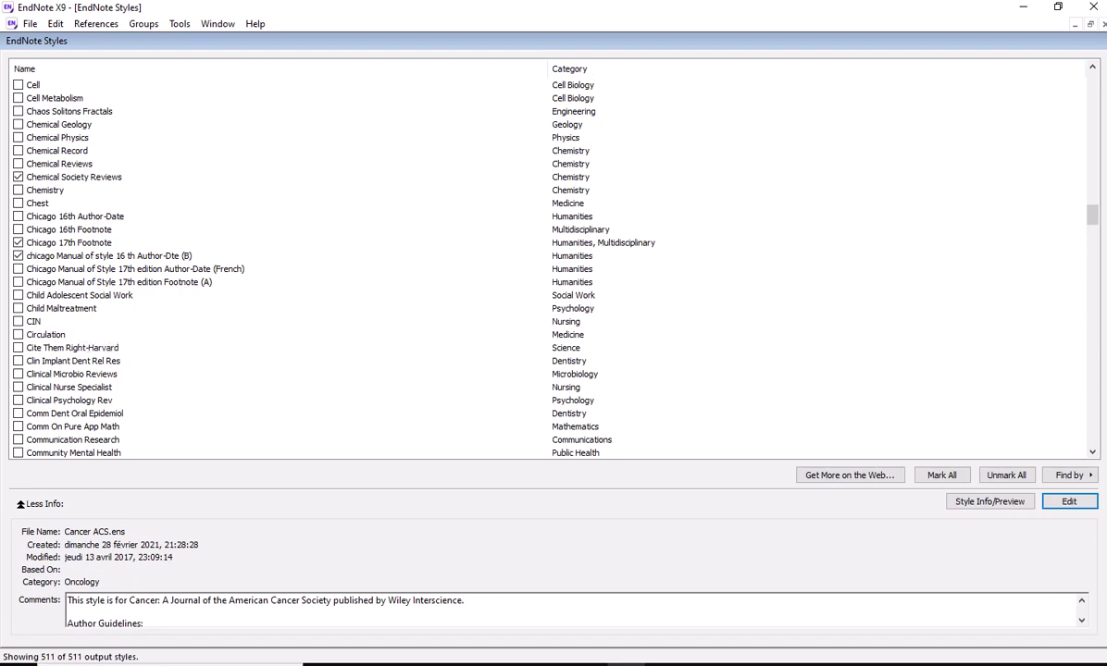
left_click(1103, 26)
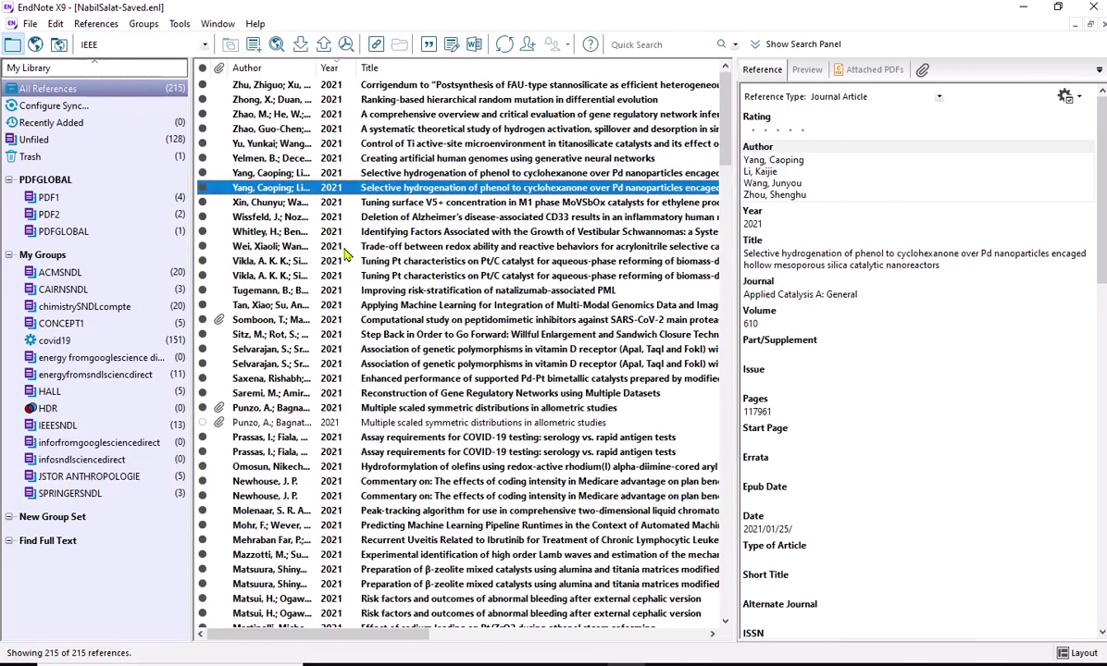
- Select a 2021 reference in the library and search the Choose A Style dialog for "chicago"
left_click(343, 246)
left_click(195, 45)
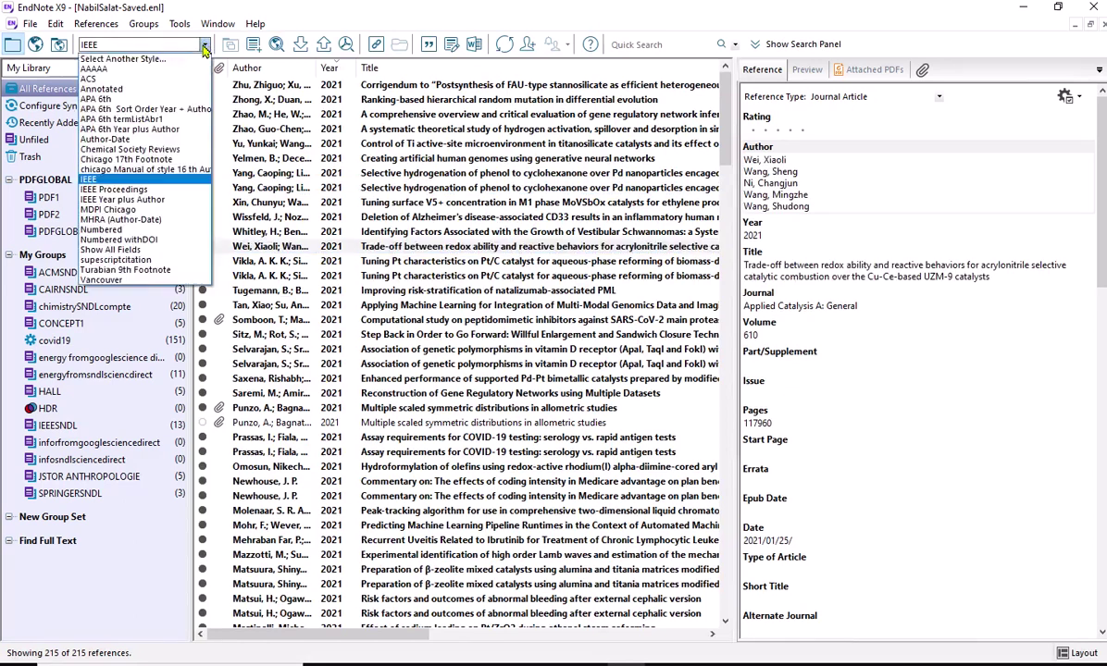
left_click(147, 59)
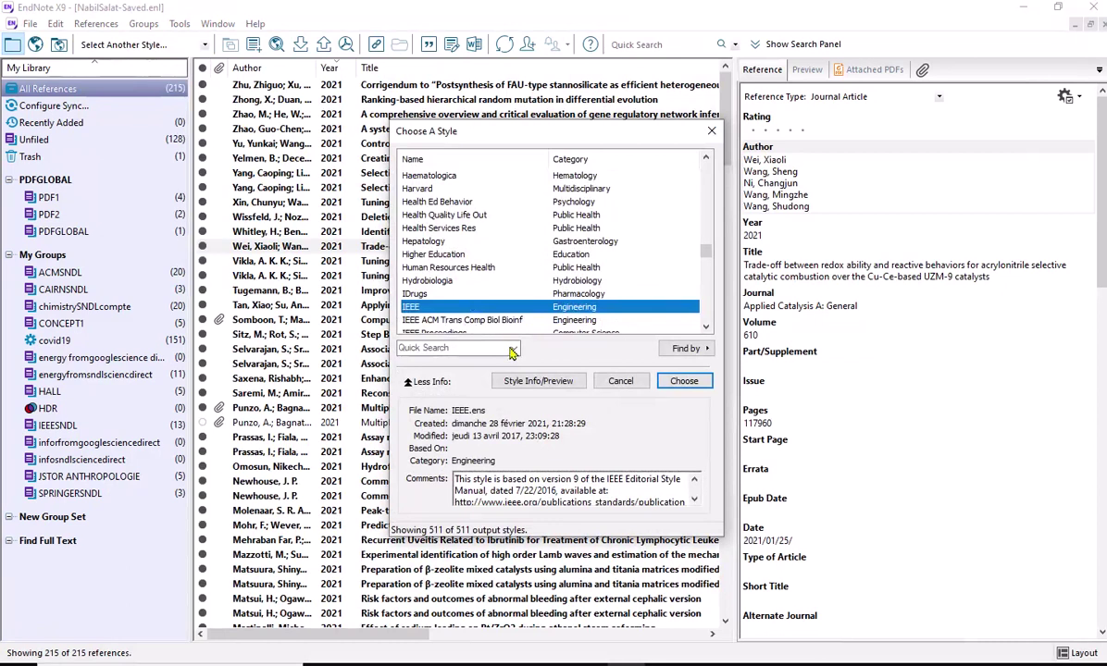
left_click(458, 347)
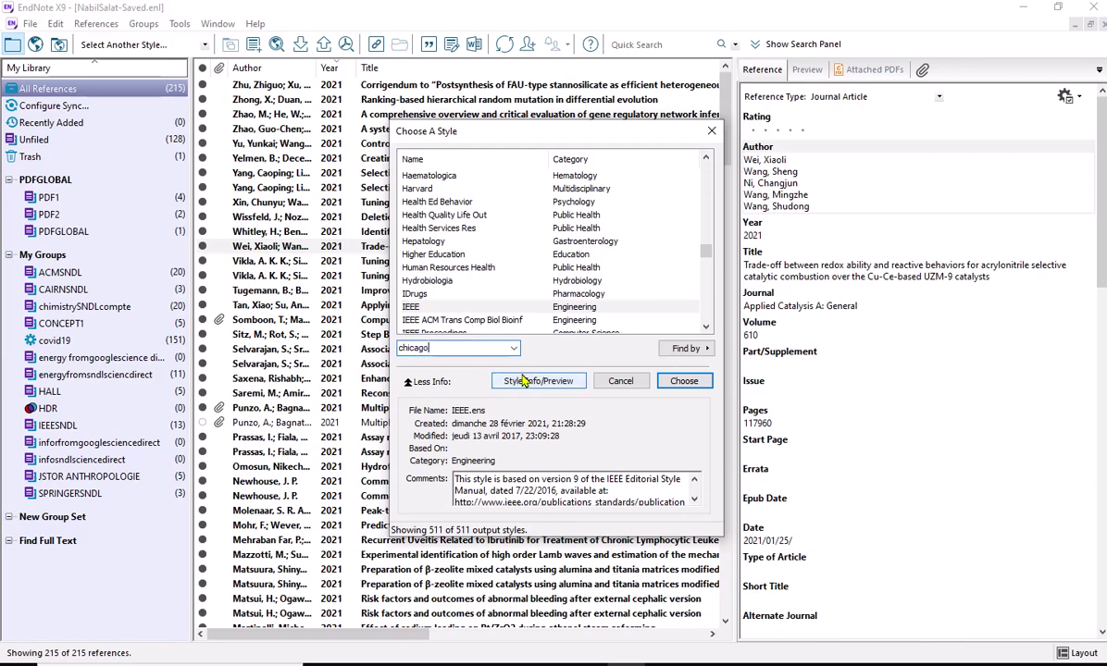
left_click(684, 381)
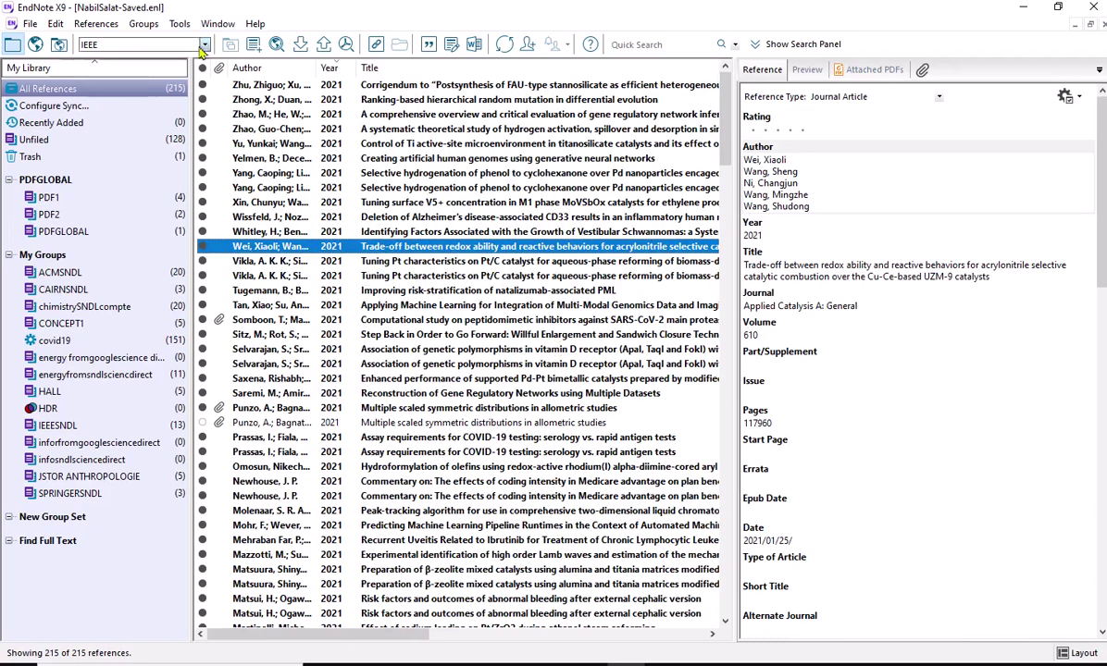
- Check the output style shortlist for MDPI Chicago and look through the Chicago styles in the full style list
left_click(342, 176)
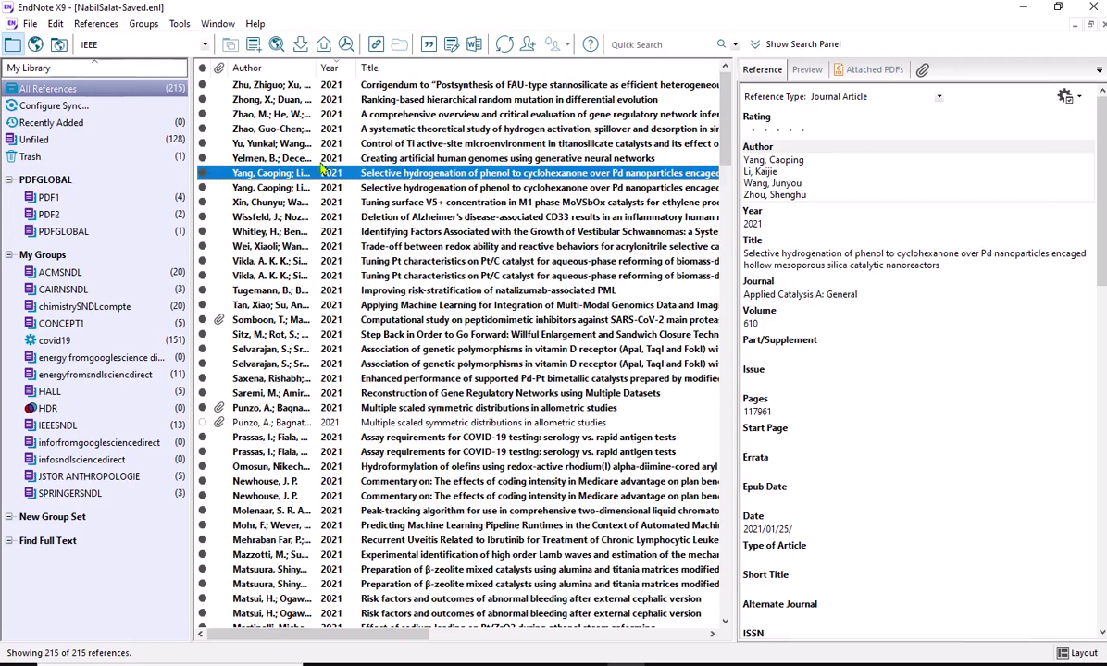
left_click(205, 44)
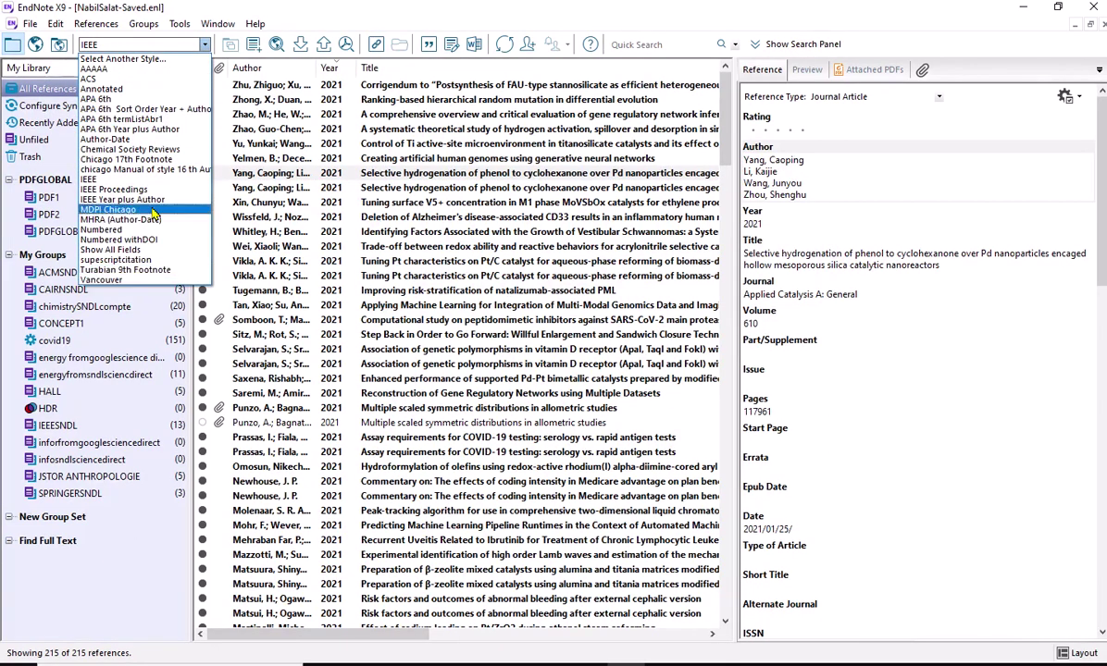
left_click(150, 60)
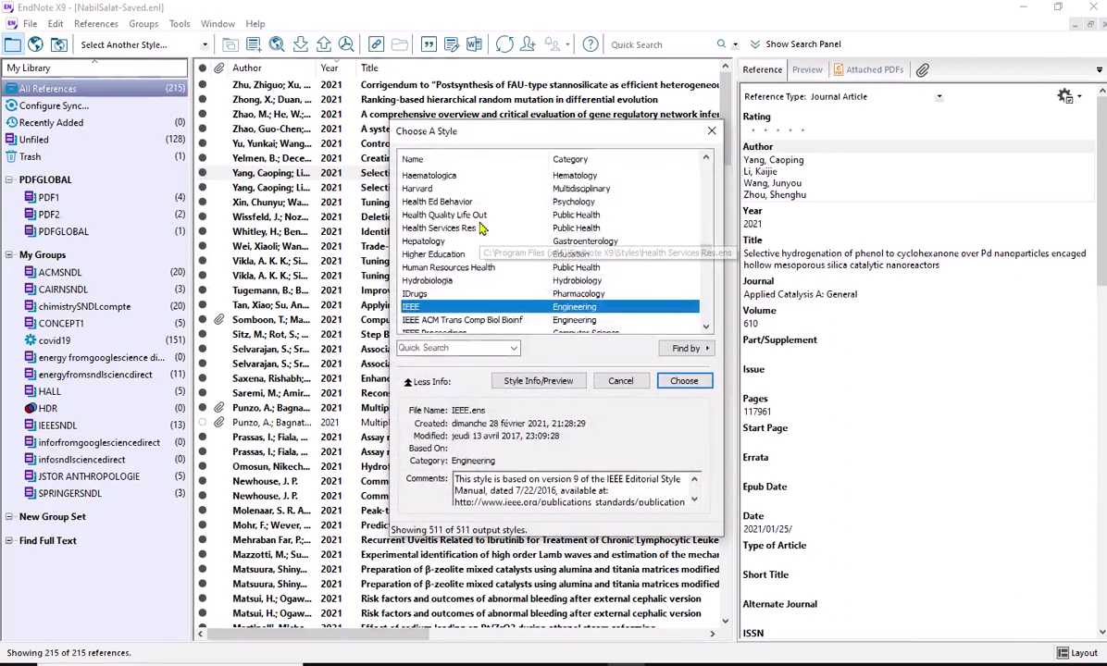
key("c")
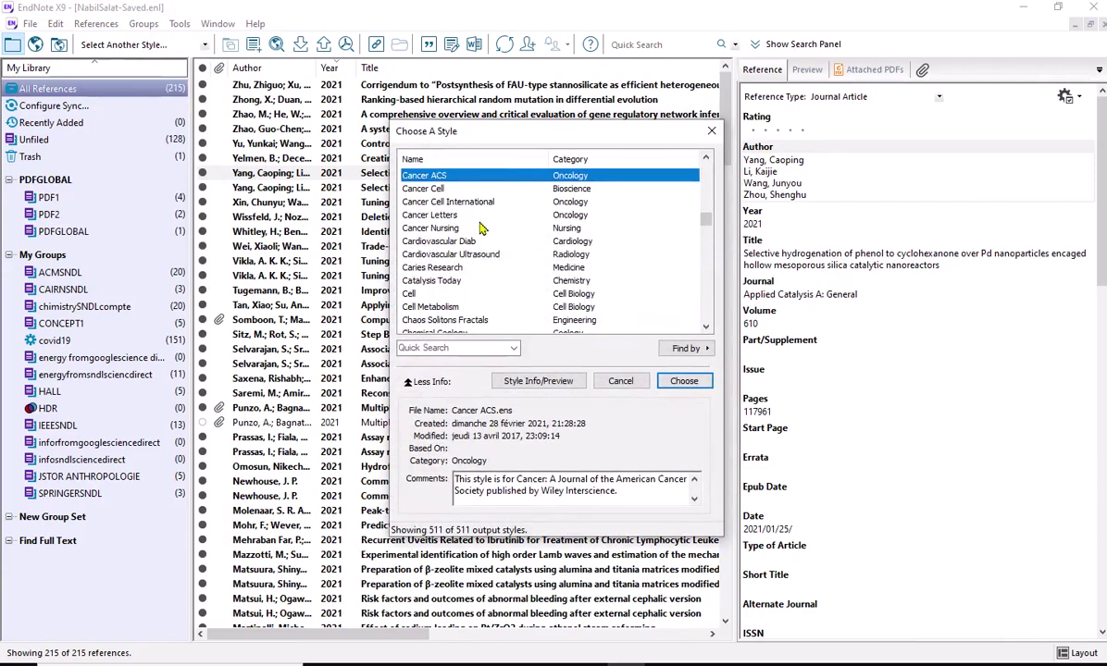
scroll(481, 228, "down", 3)
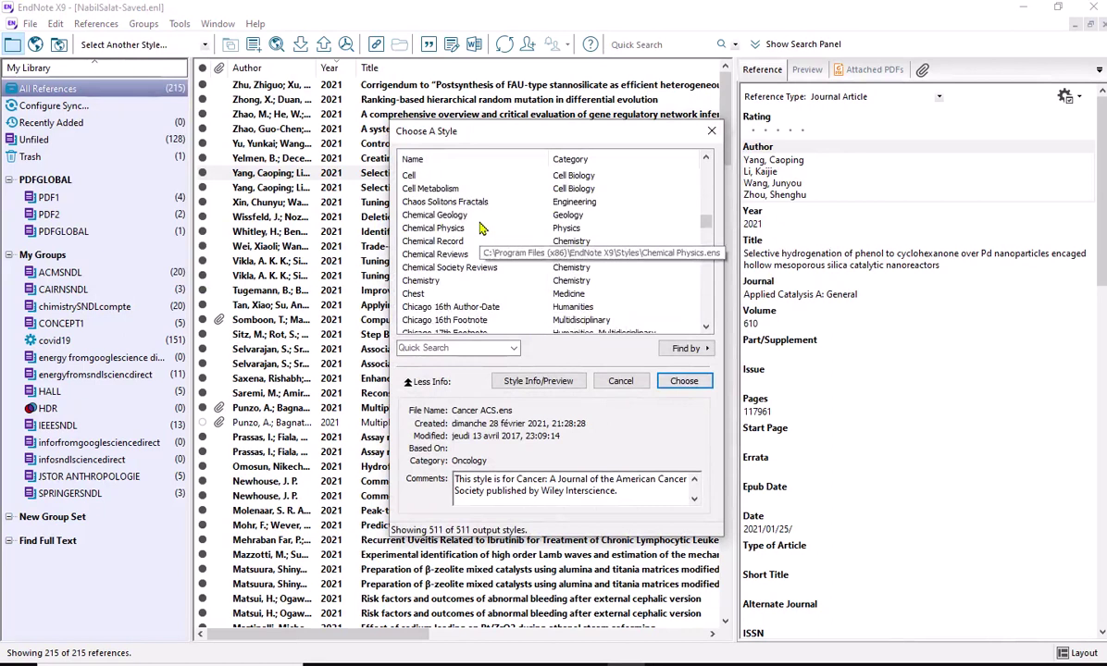
scroll(483, 229, "down", 2)
scroll(500, 230, "down", 1)
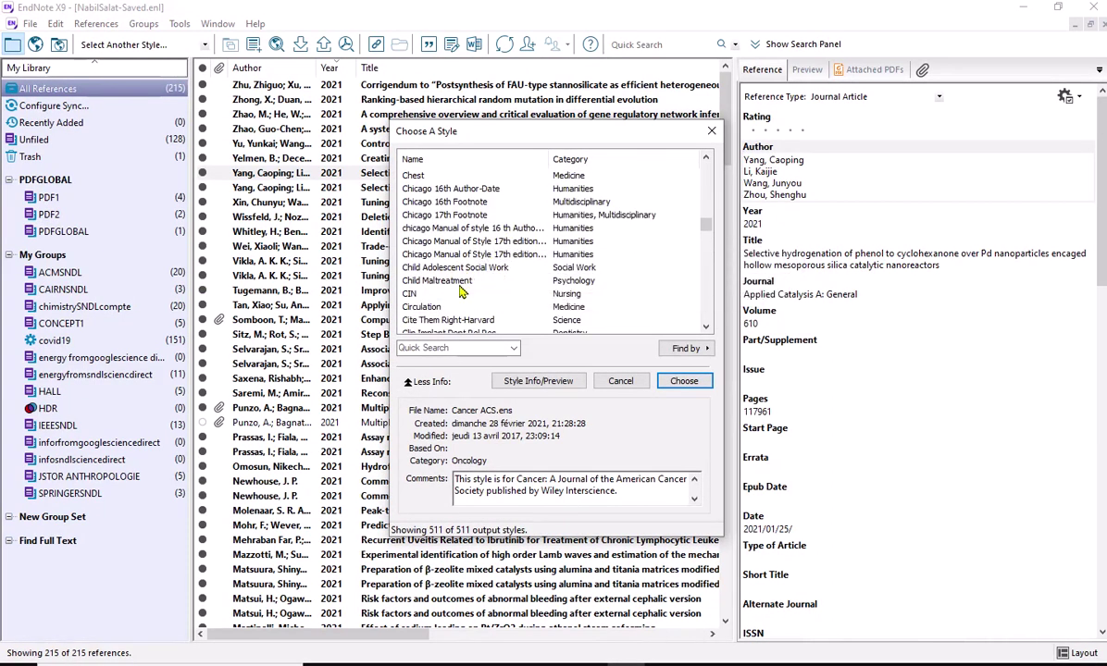
scroll(463, 293, "up", 1)
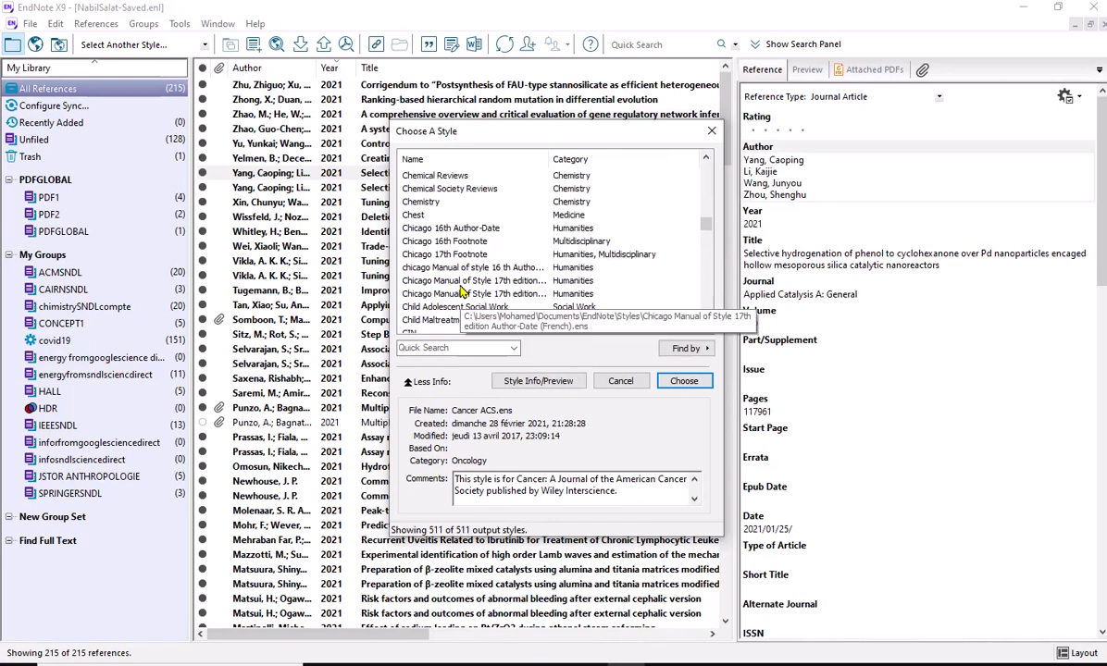
scroll(481, 245, "down", 1)
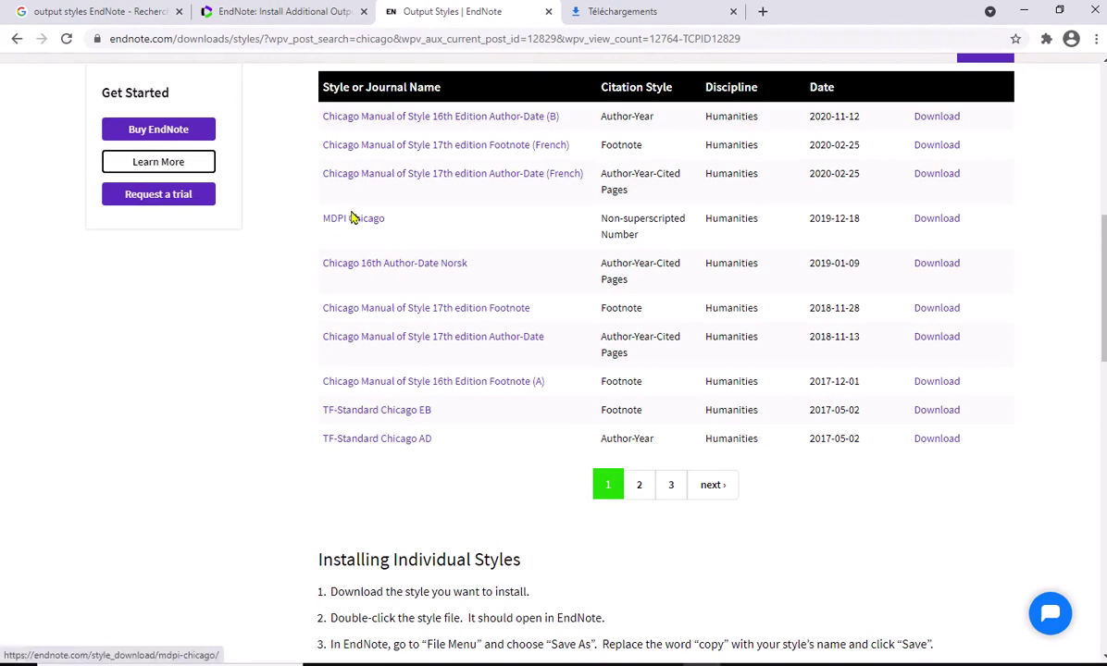
- Switch to Chrome, download the MDPI Chicago style again and try to open the file in EndNote
left_click(929, 220)
left_click(73, 652)
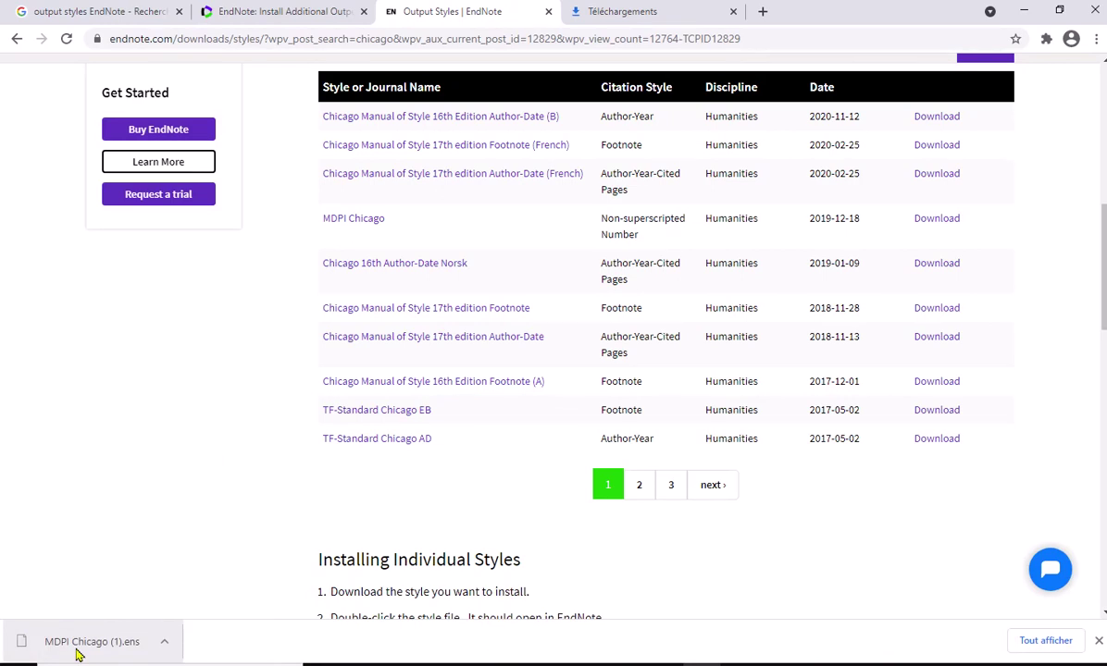
left_click(78, 652)
left_click(624, 664)
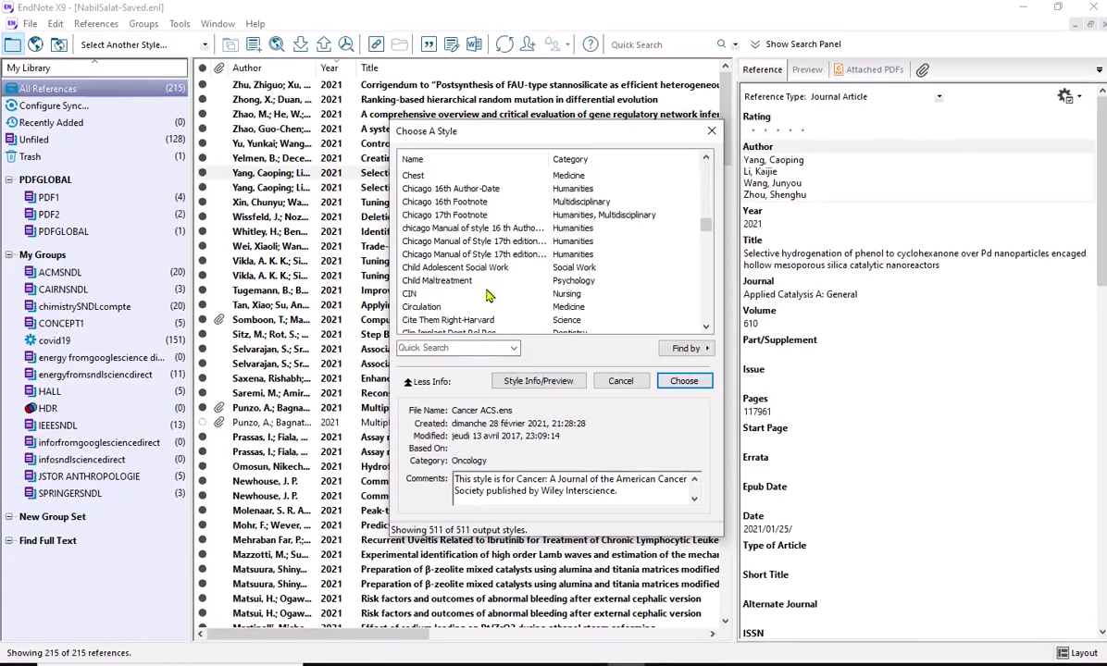
- Dismiss the Choose A Style dialog, download MDPI Chicago once more in Chrome and open the file in EndNote
left_click(712, 132)
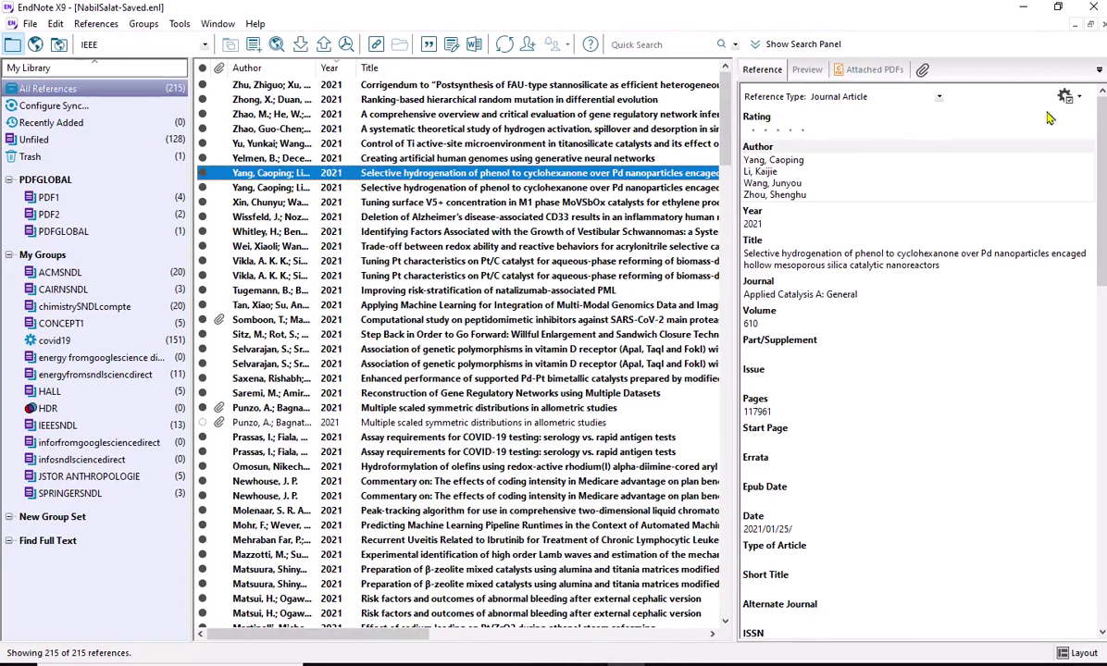
key("alt+Tab")
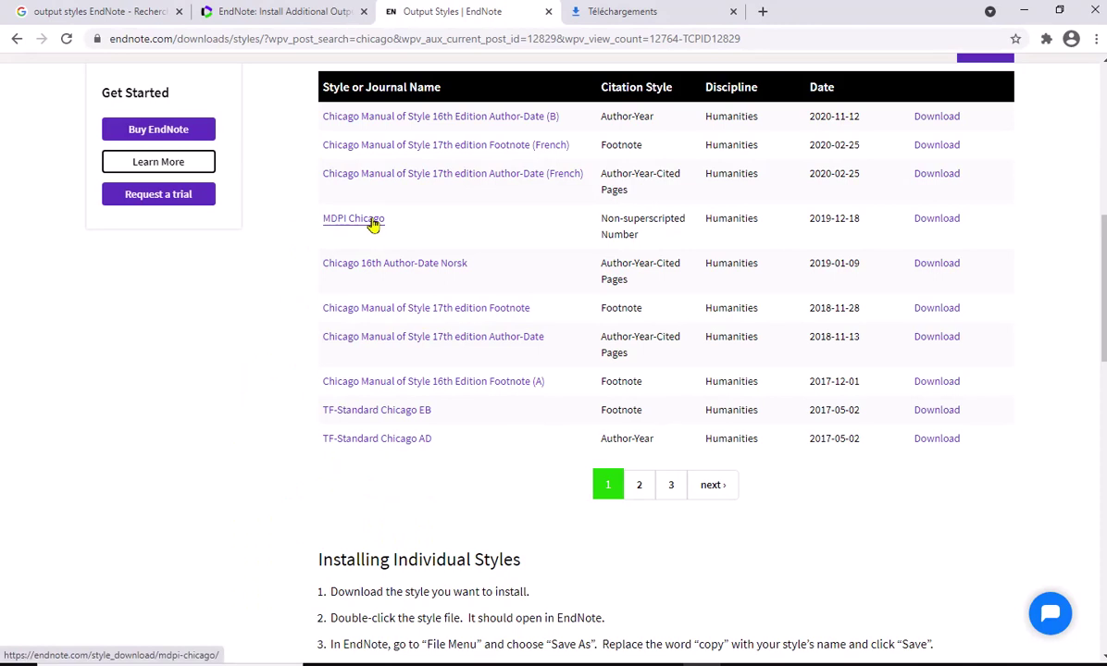
left_click(935, 219)
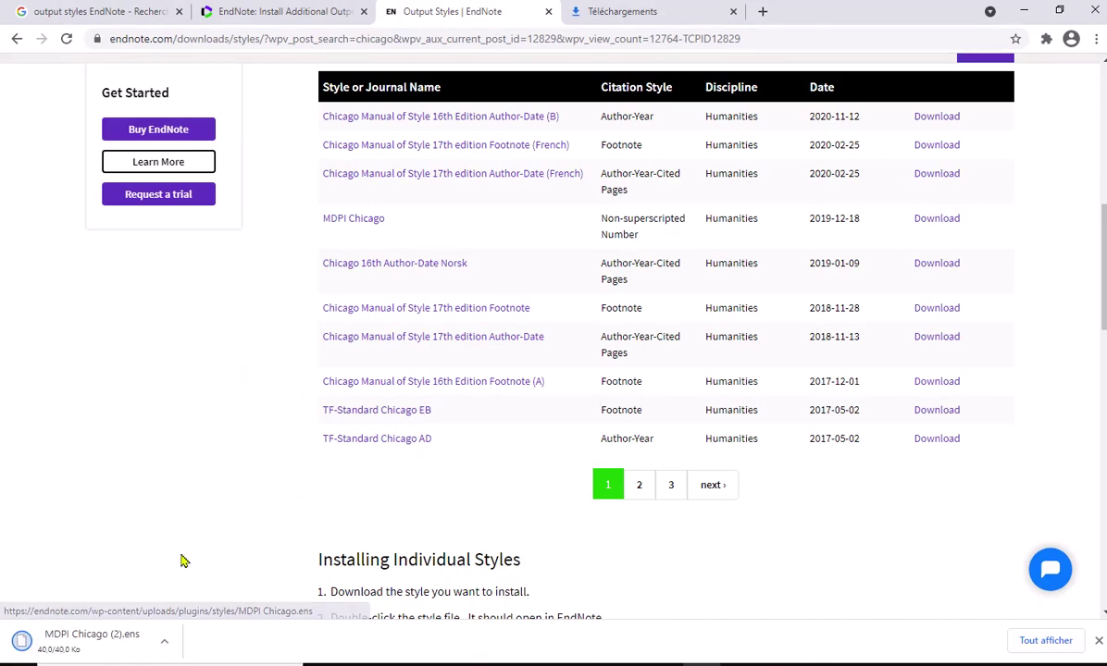
left_click(92, 641)
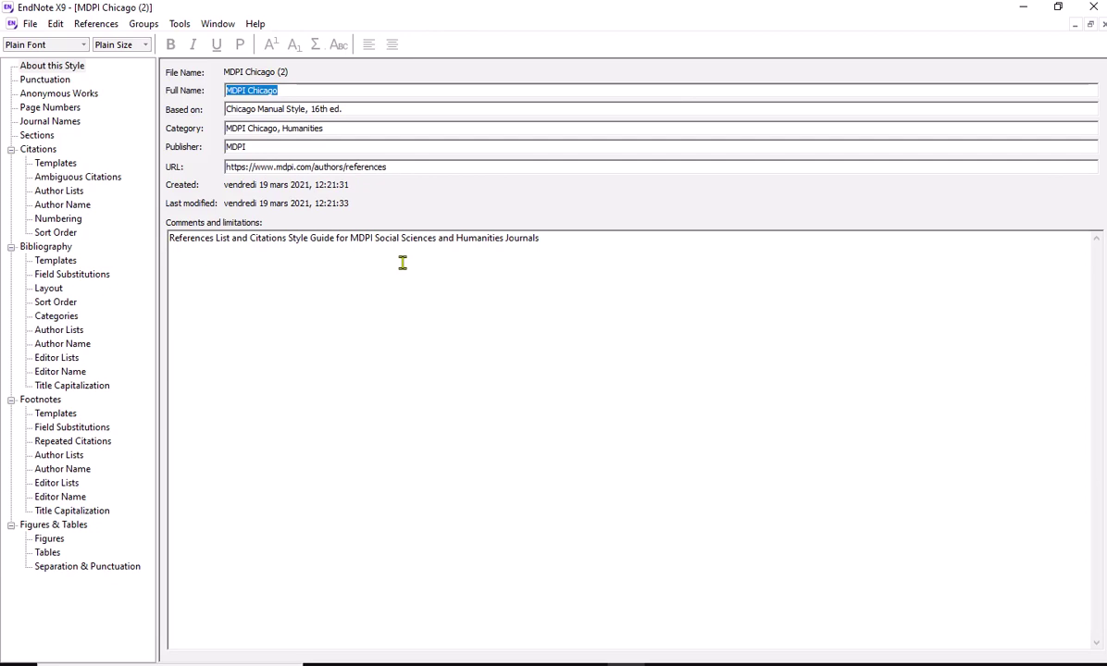
- Save the opened MDPI Chicago style as "MDPI Chicago (2) Copy" and close its style window
left_click(31, 24)
left_click(59, 153)
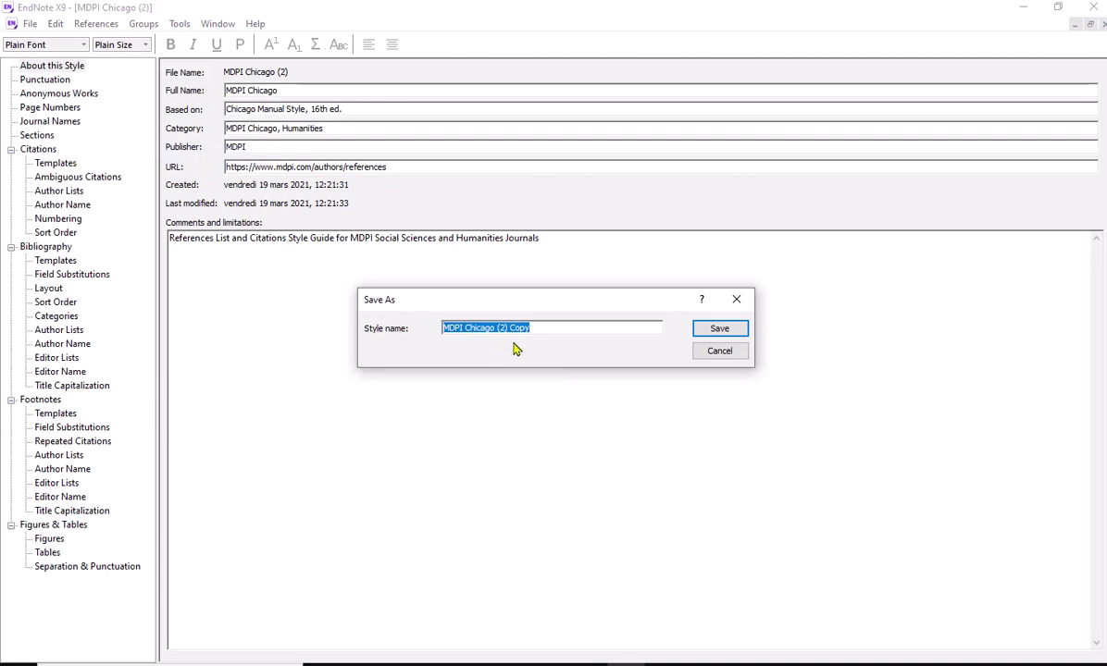
left_click(718, 330)
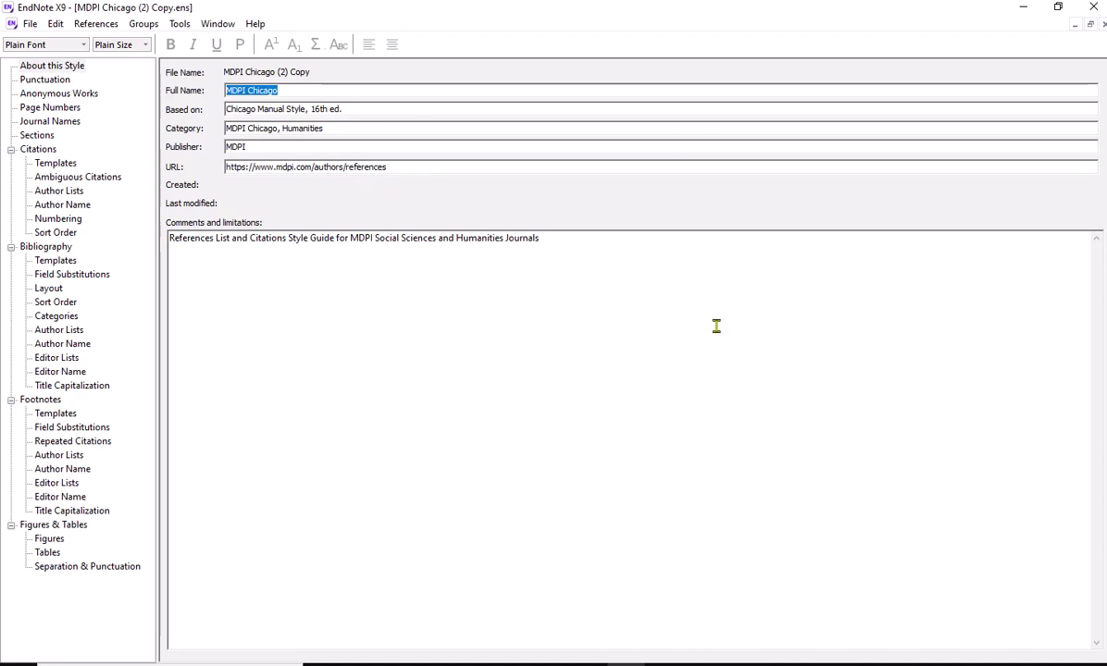
left_click(1092, 24)
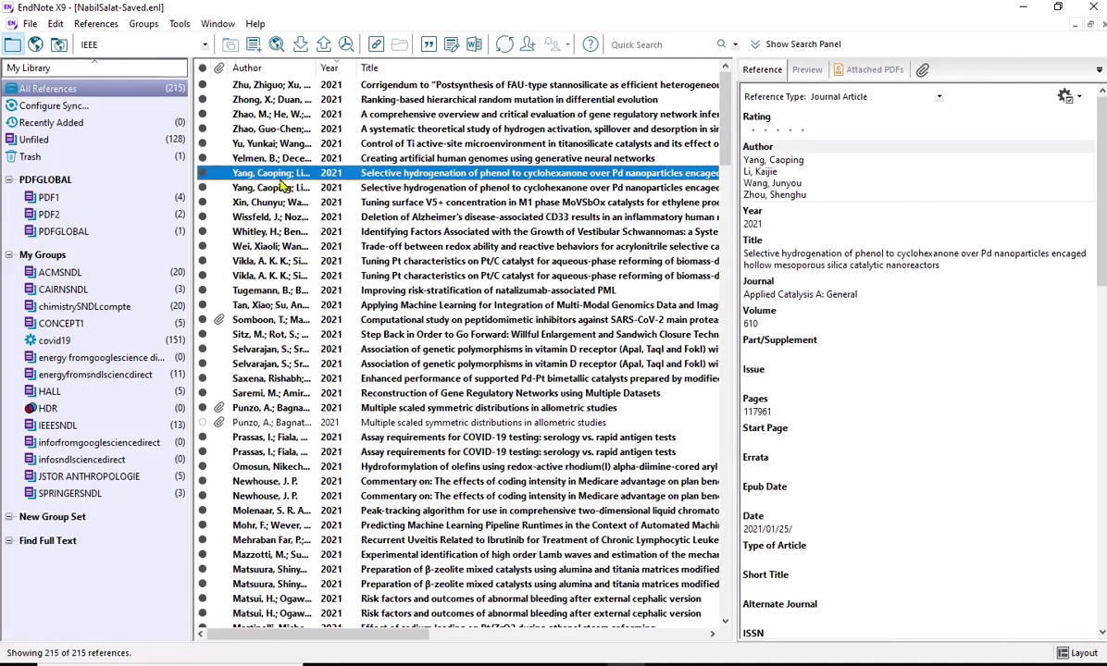
- Check the output style shortlist and examine the Chicago entries in the full Choose A Style list
left_click(204, 48)
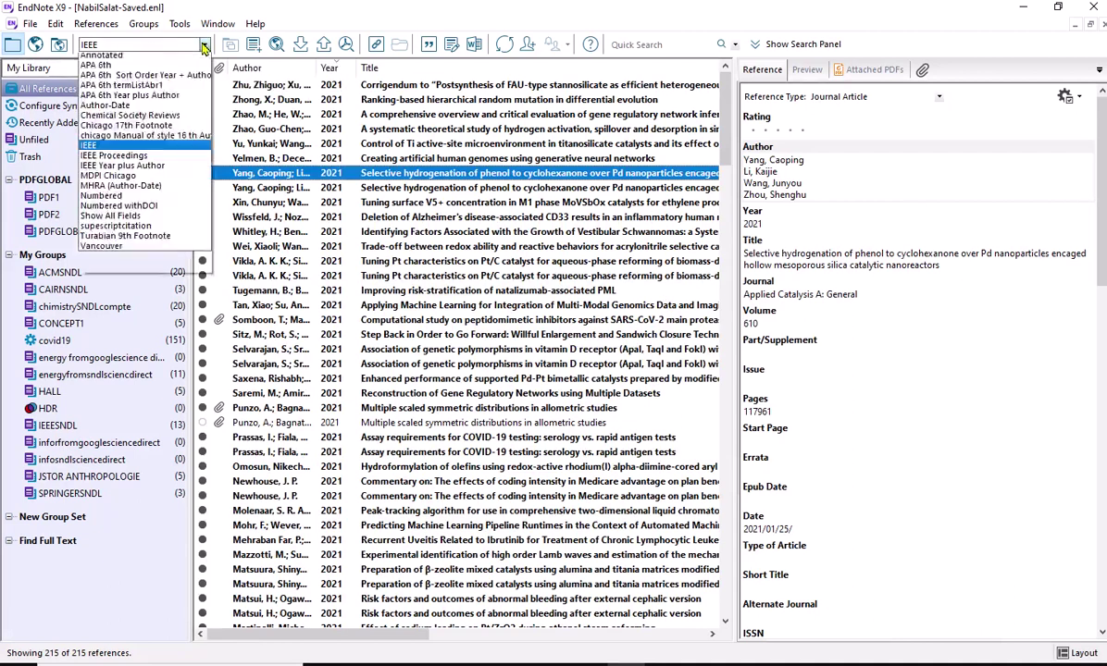
left_click(159, 61)
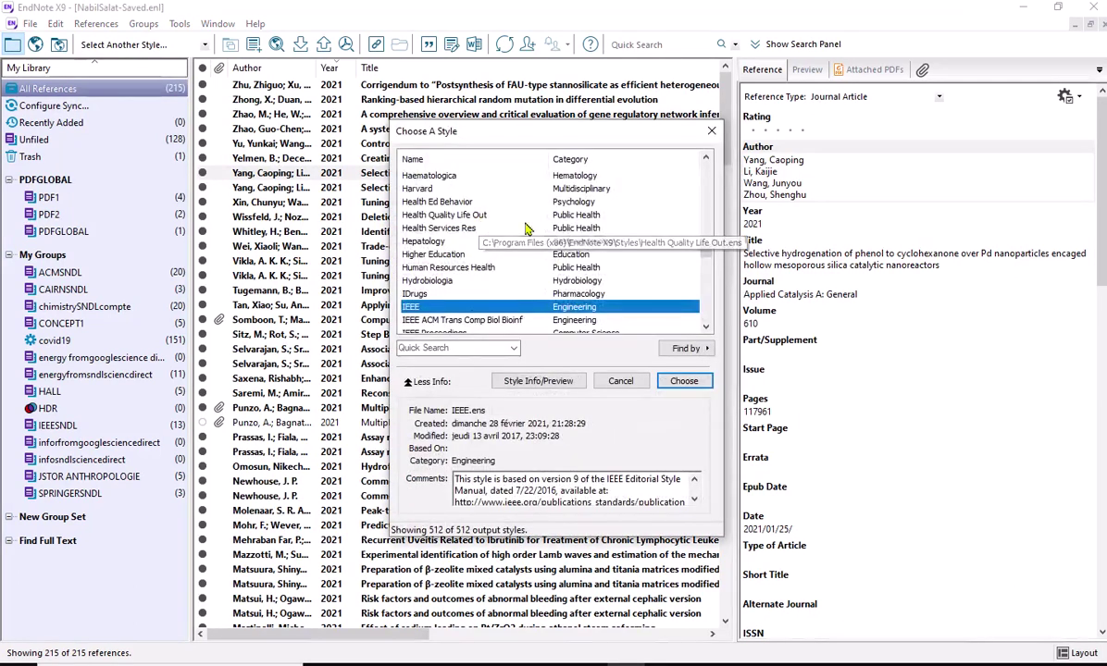
left_click_drag(704, 252, 701, 217)
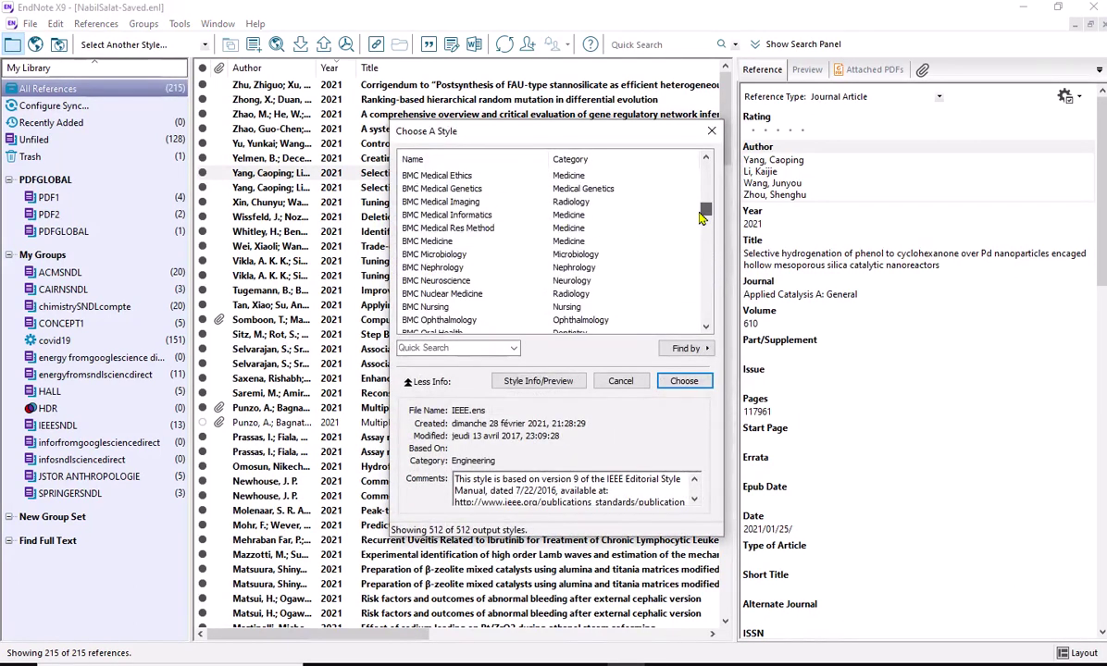
scroll(676, 213, "down", 10)
scroll(532, 250, "down", 2)
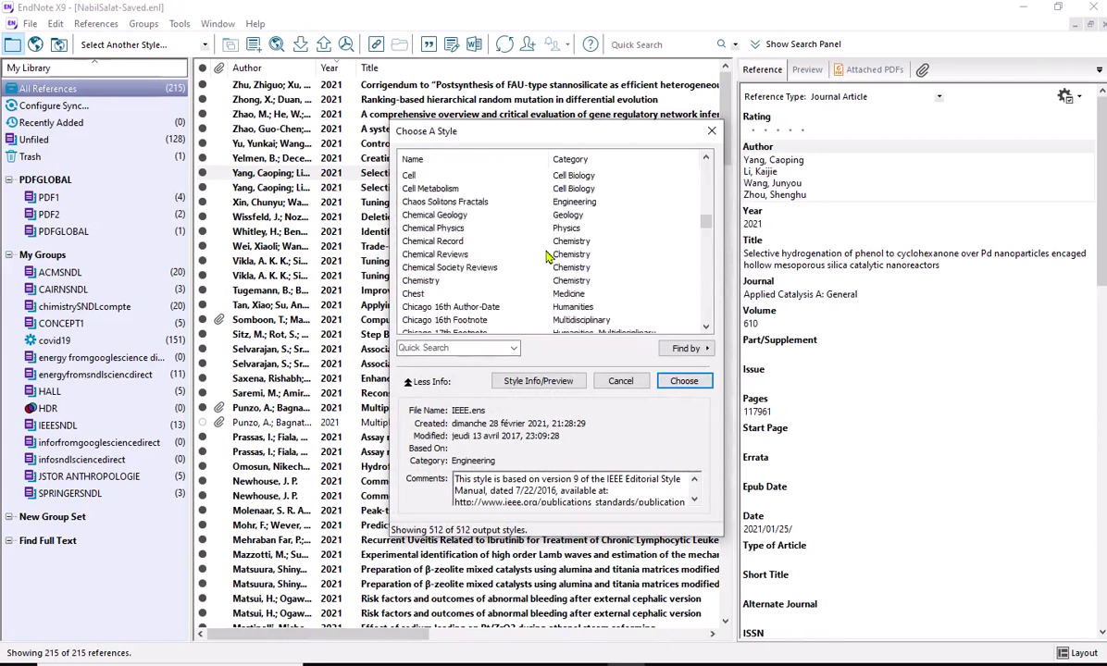
scroll(547, 256, "down", 1)
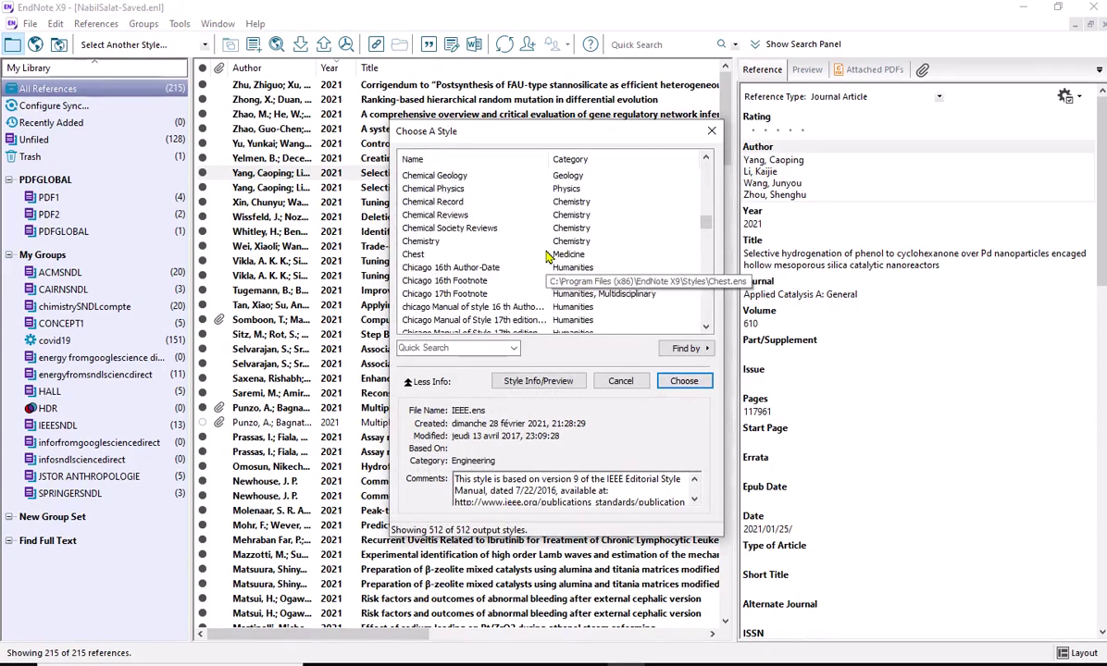
scroll(547, 256, "down", 1)
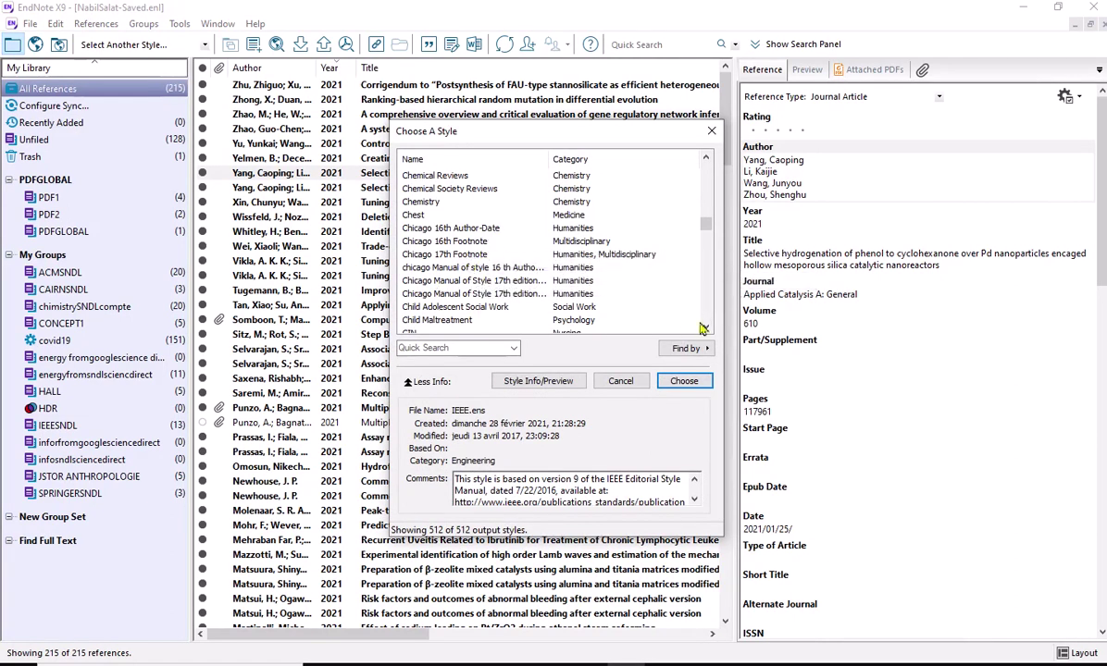
left_click(706, 329)
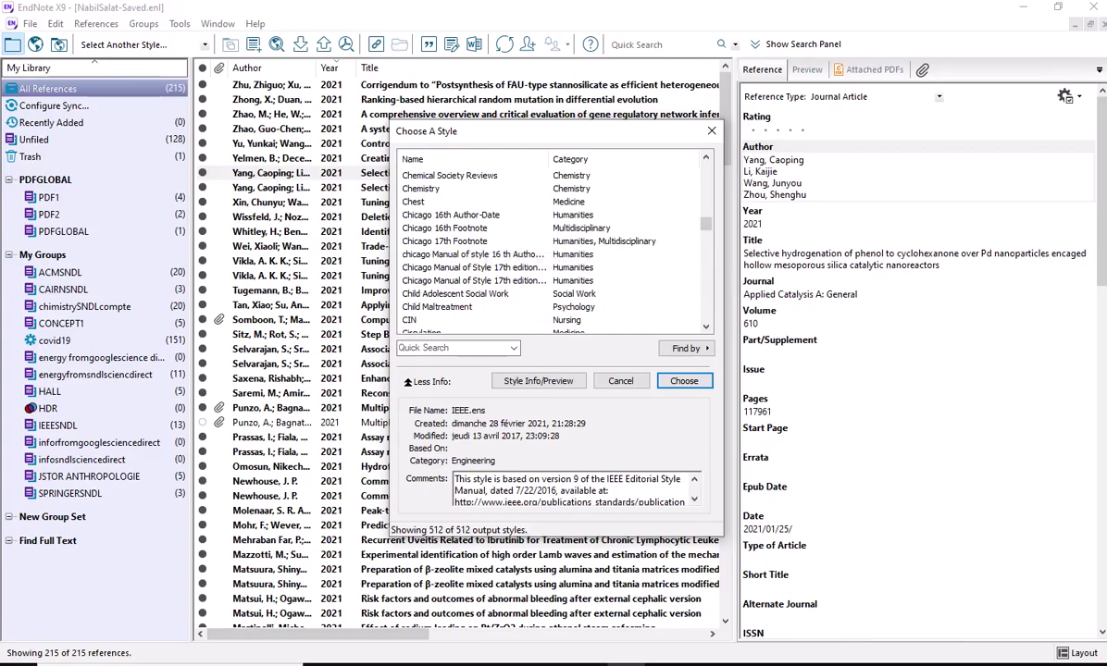
- Switch to Chrome, download the Chicago Manual of Style 17th edition Footnote style and try to open it, dismissing EndNote's Choose A Style dialog
key("alt+Tab")
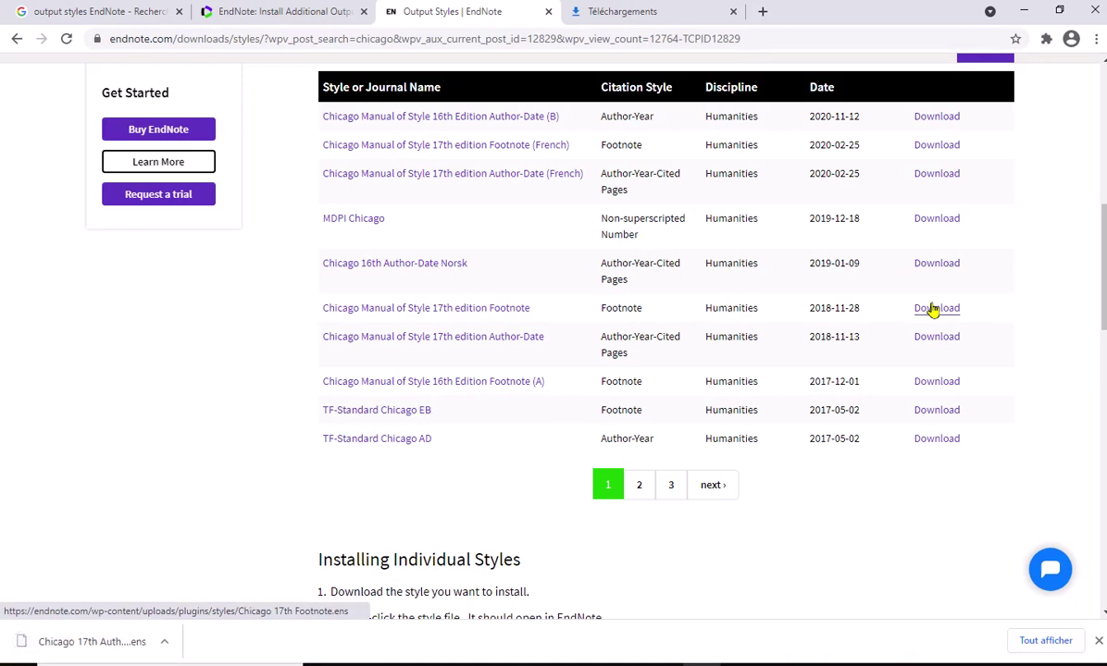
left_click(933, 310)
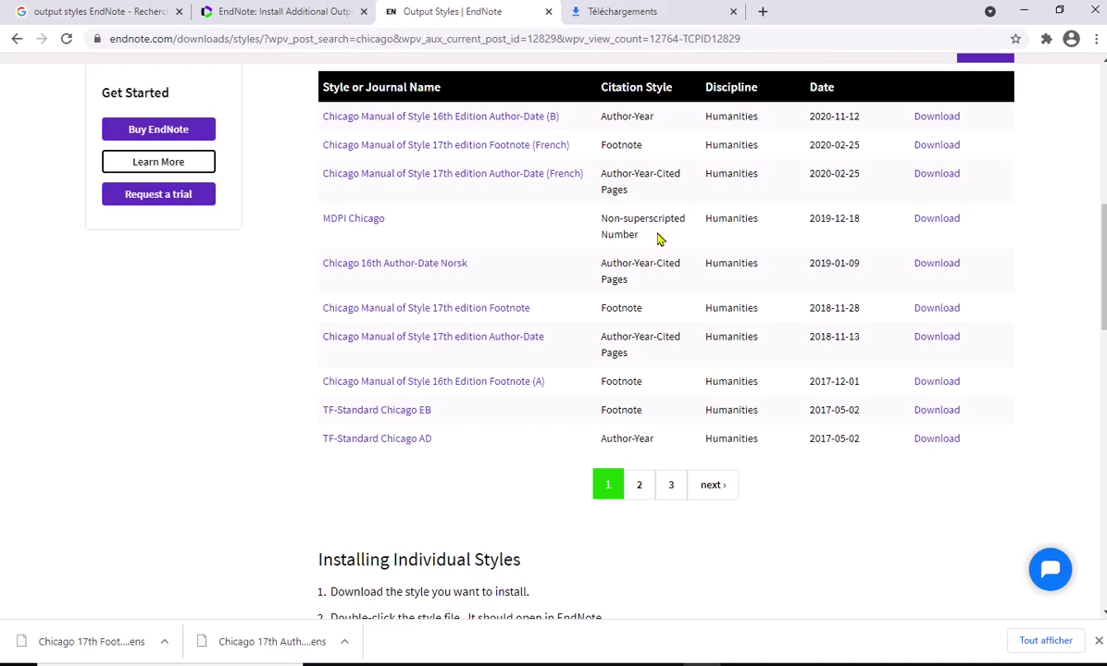
left_click(83, 643)
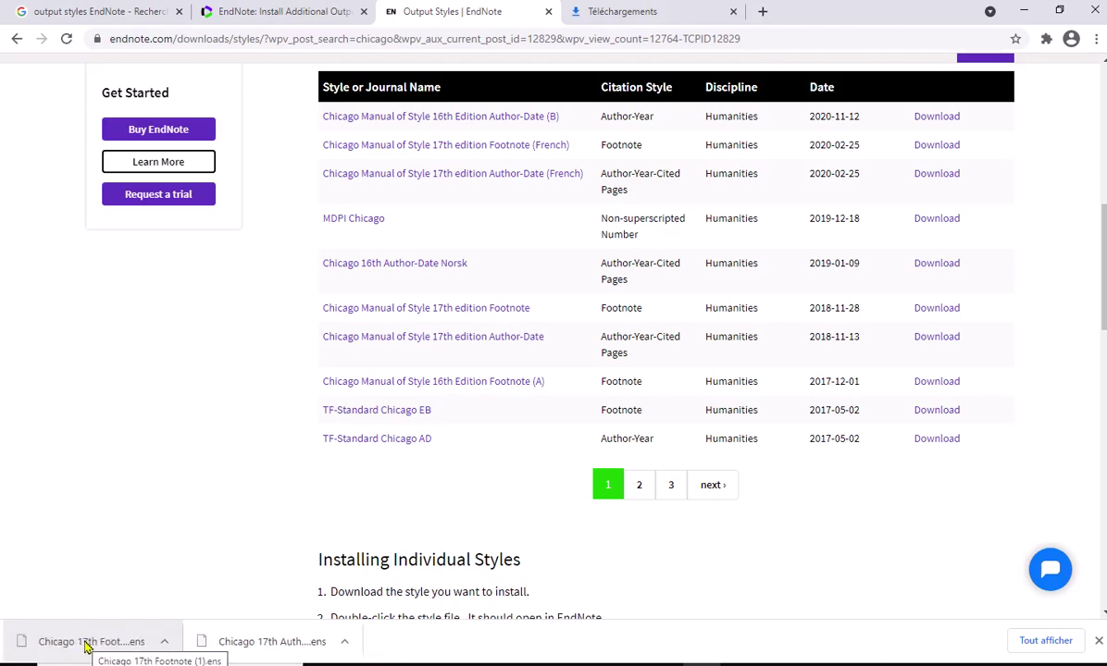
left_click(84, 643)
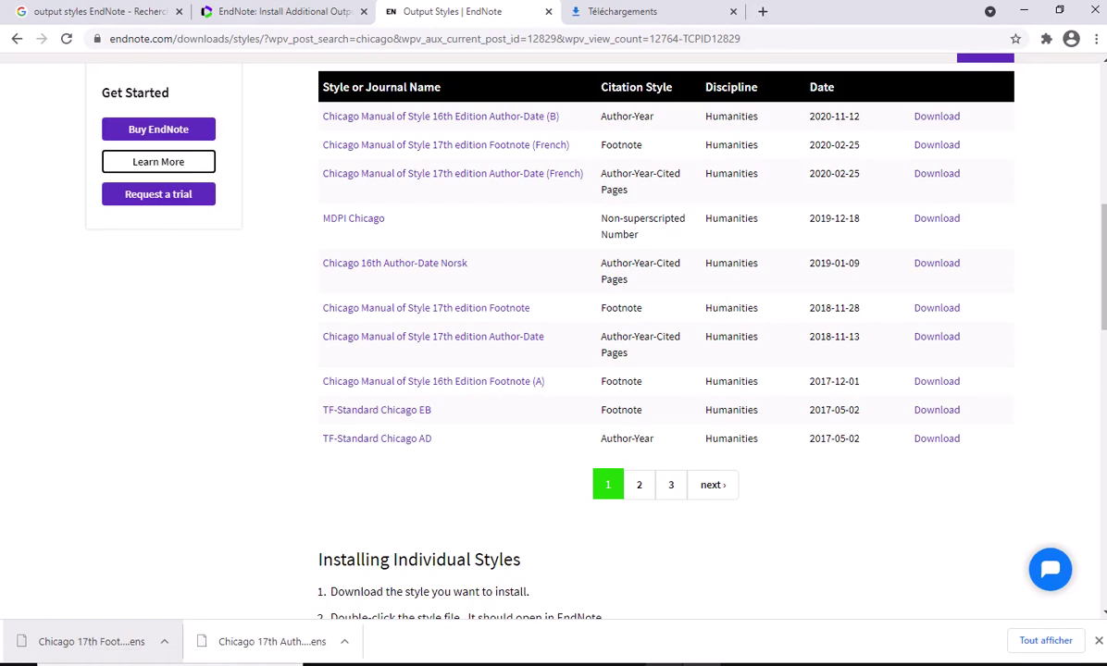
left_click(662, 574)
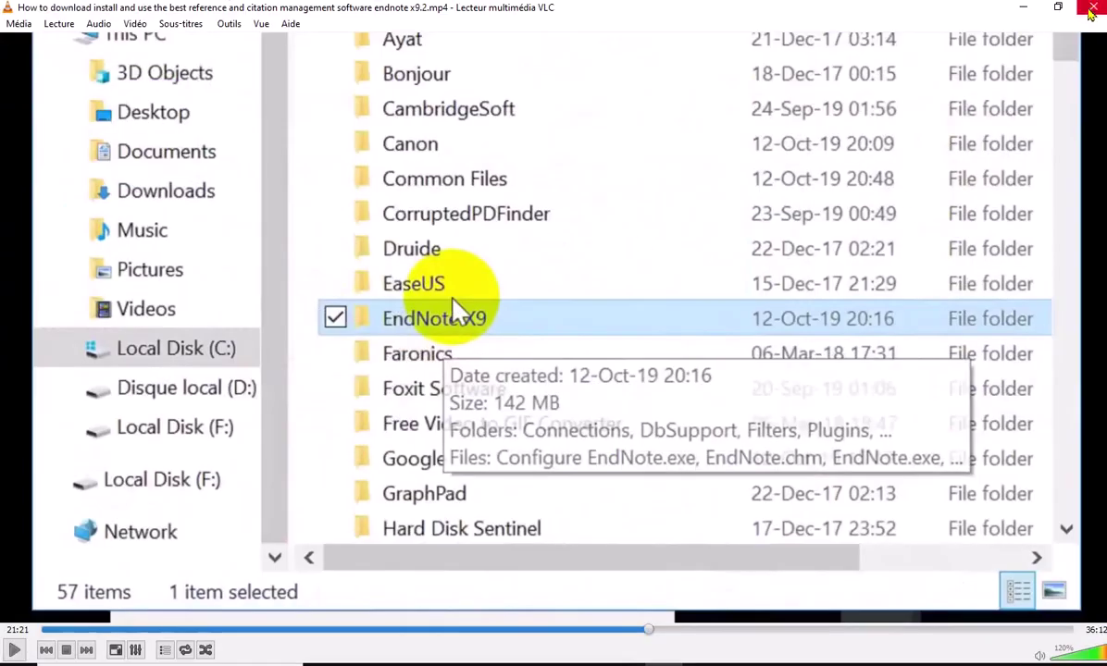
key("alt+Tab")
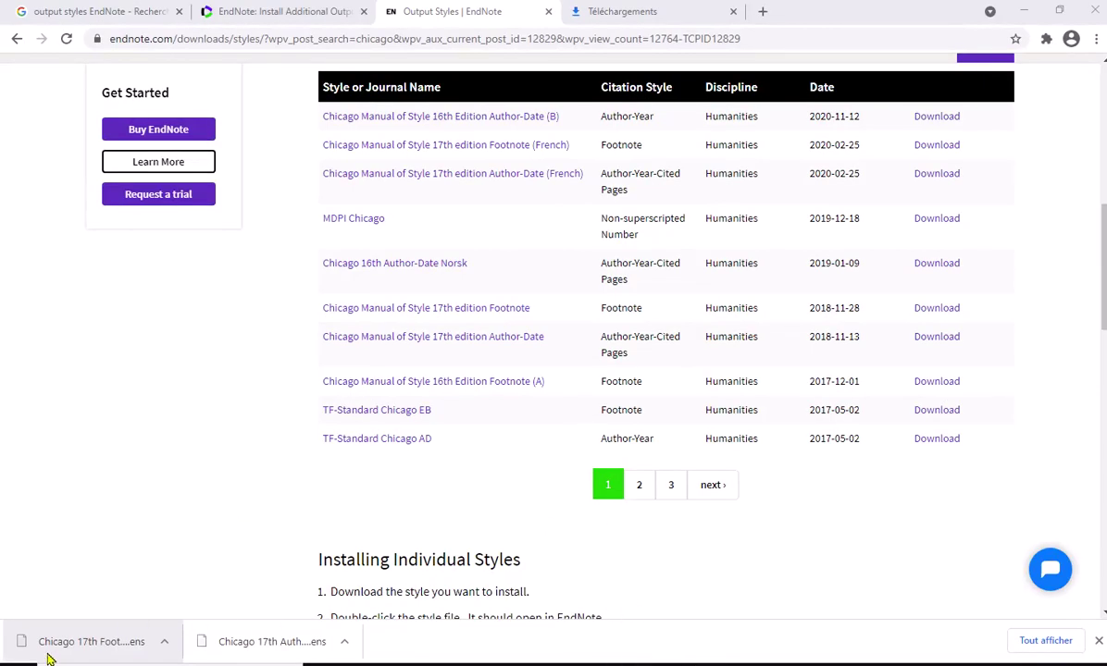
left_click(85, 648)
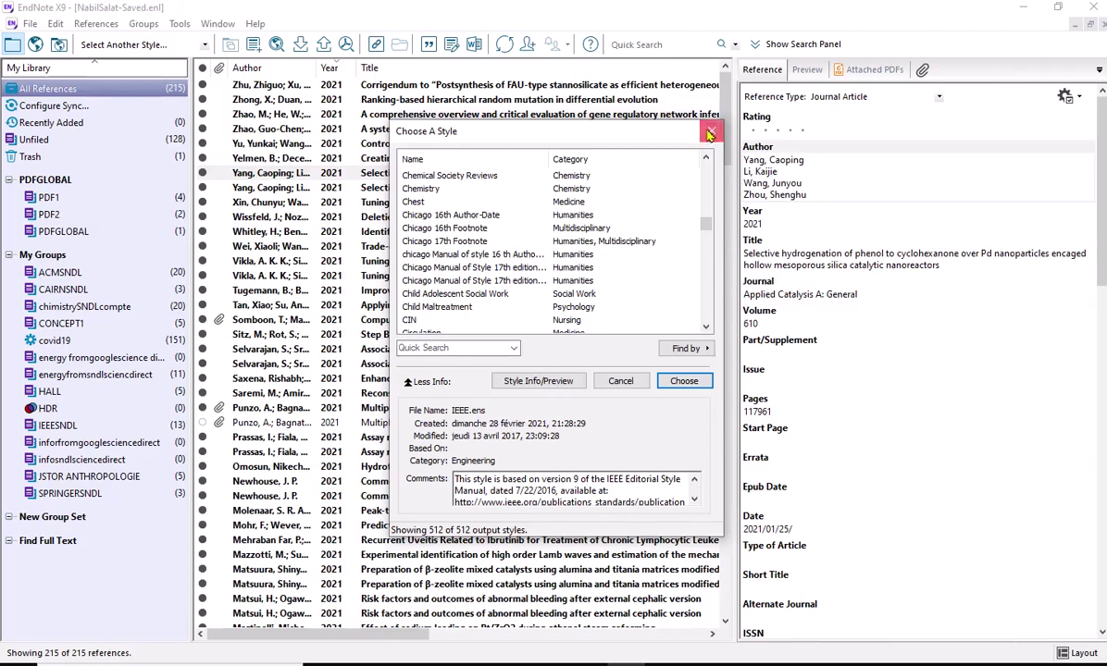
key("Escape")
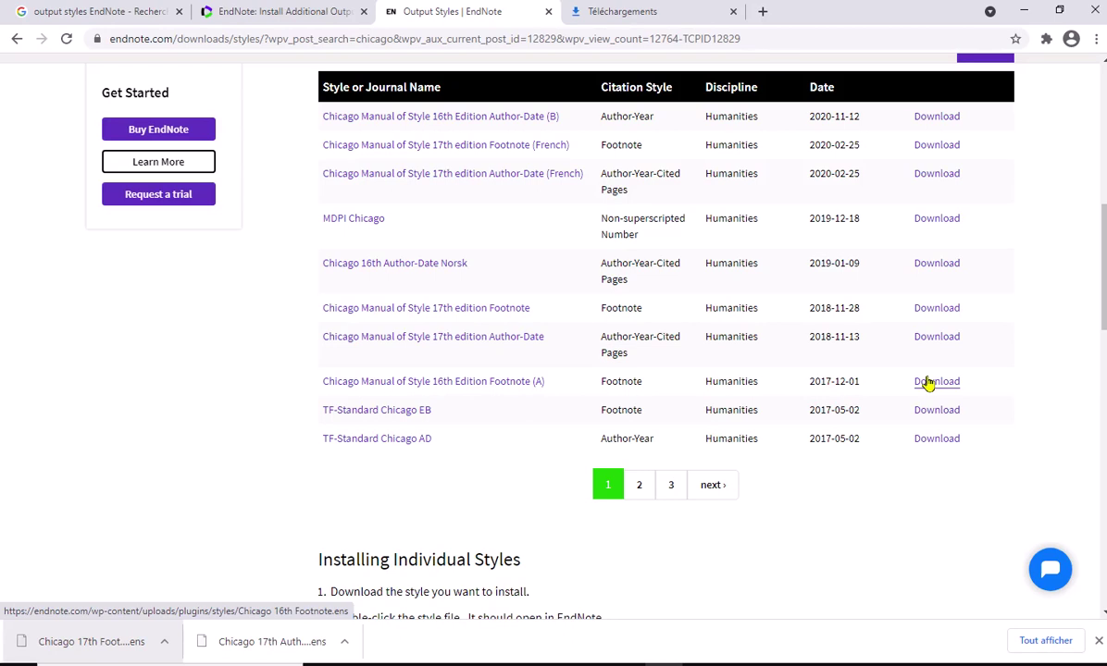
- Download the Chicago 16th Edition Footnote (A) and 17th edition Author-Date (French) styles in Chrome, and open the French one in EndNote
left_click(533, 385)
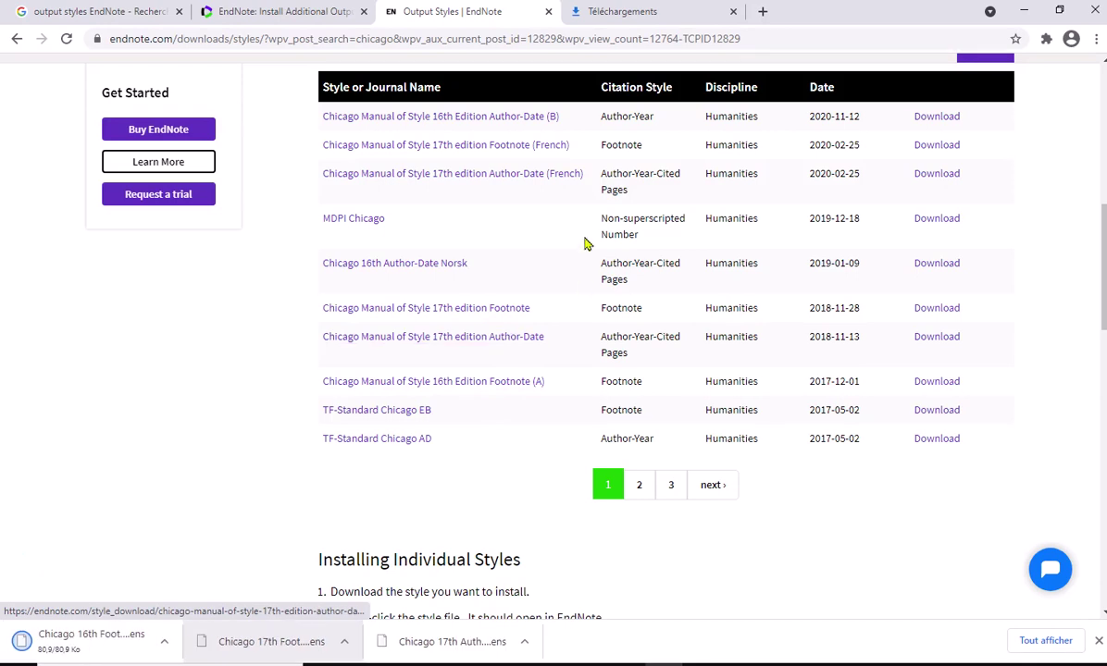
left_click(437, 174)
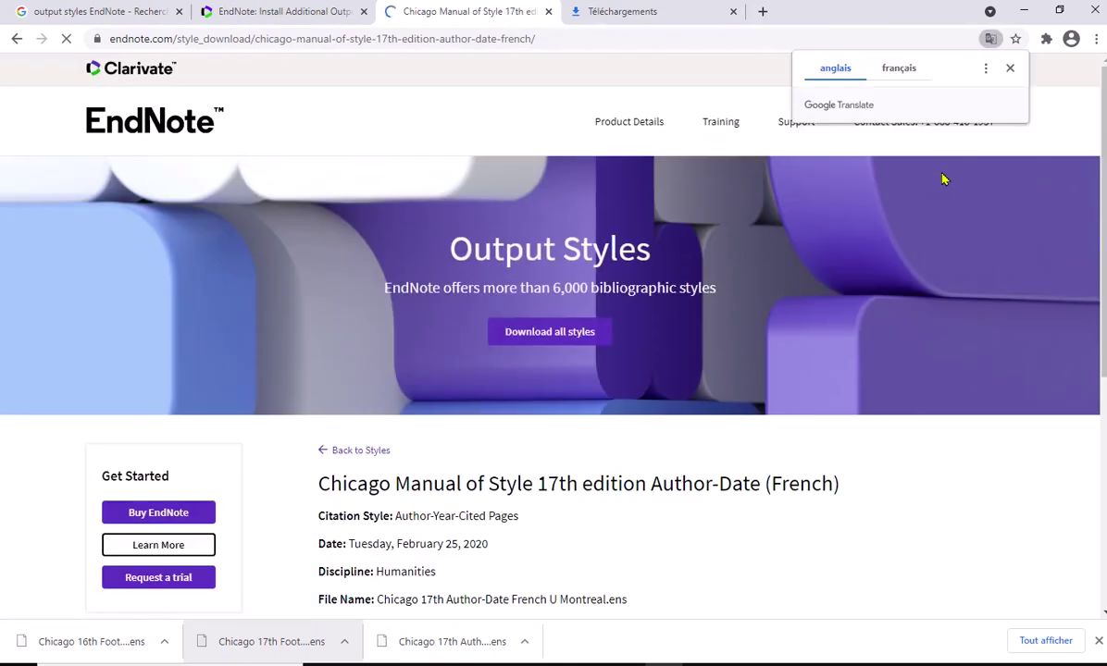
scroll(497, 324, "down", 6)
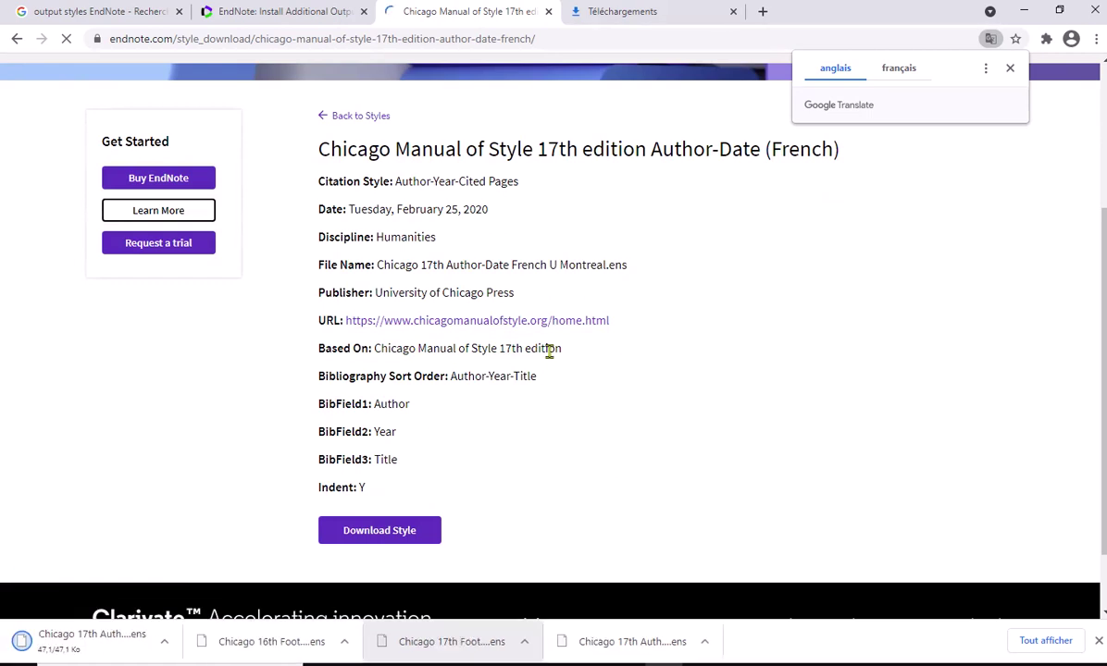
left_click(87, 647)
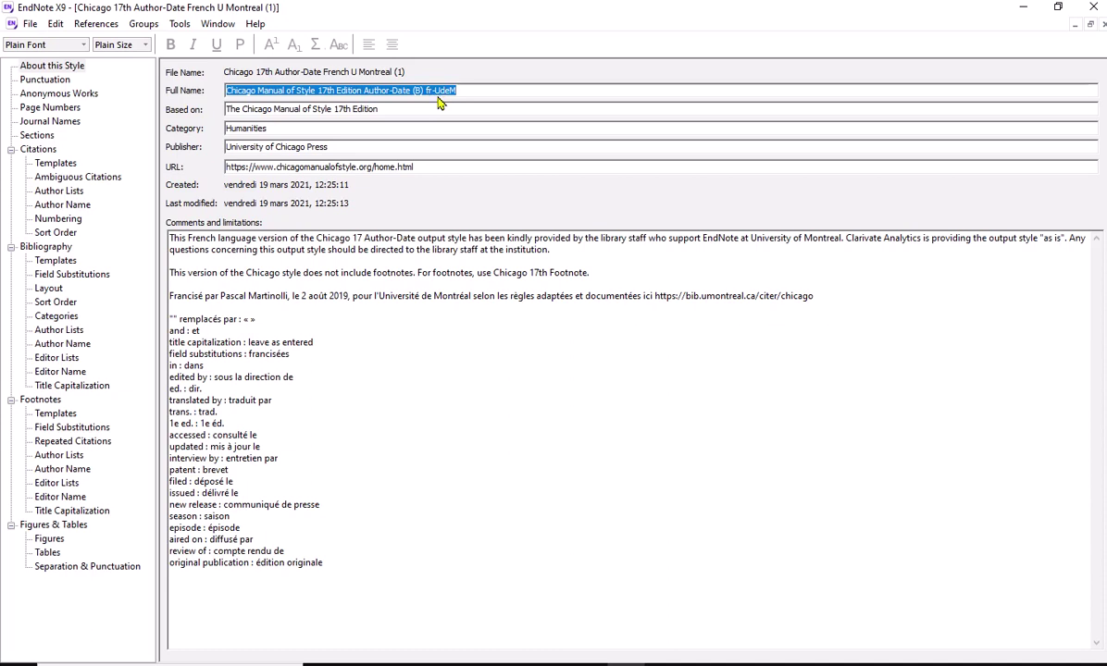
- Save the French style under its full name, "Chicago Manual of Style 17th Edition Author-Date (B) fr-UdeM"
left_click(433, 85)
left_click_drag(433, 85, 222, 81)
key("ctrl+c")
left_click(30, 23)
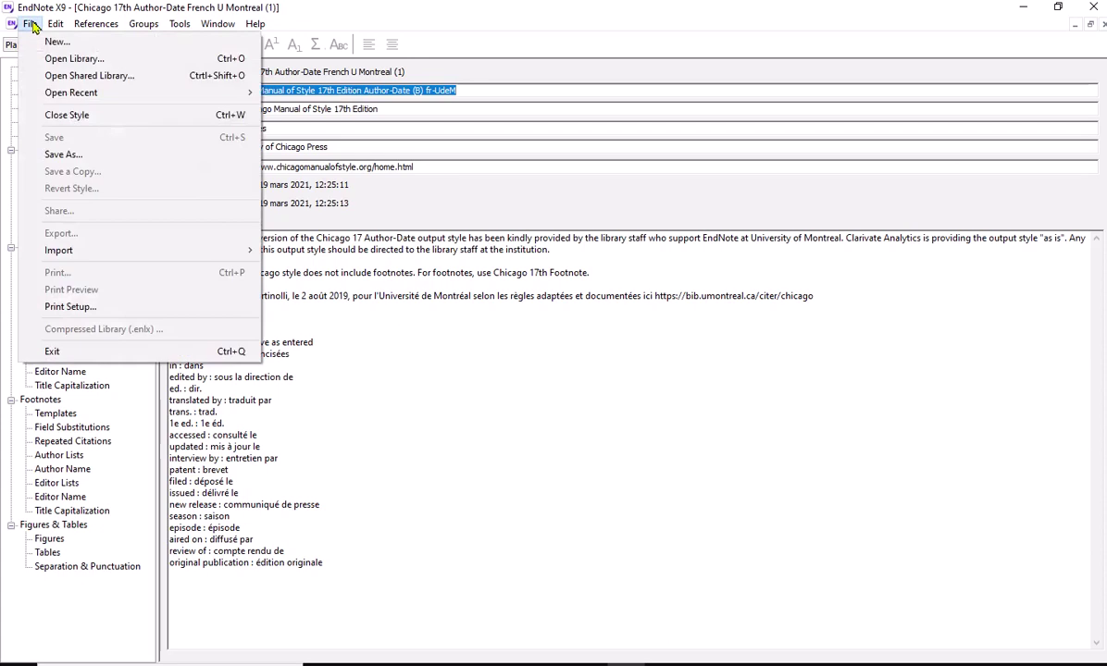
left_click(64, 154)
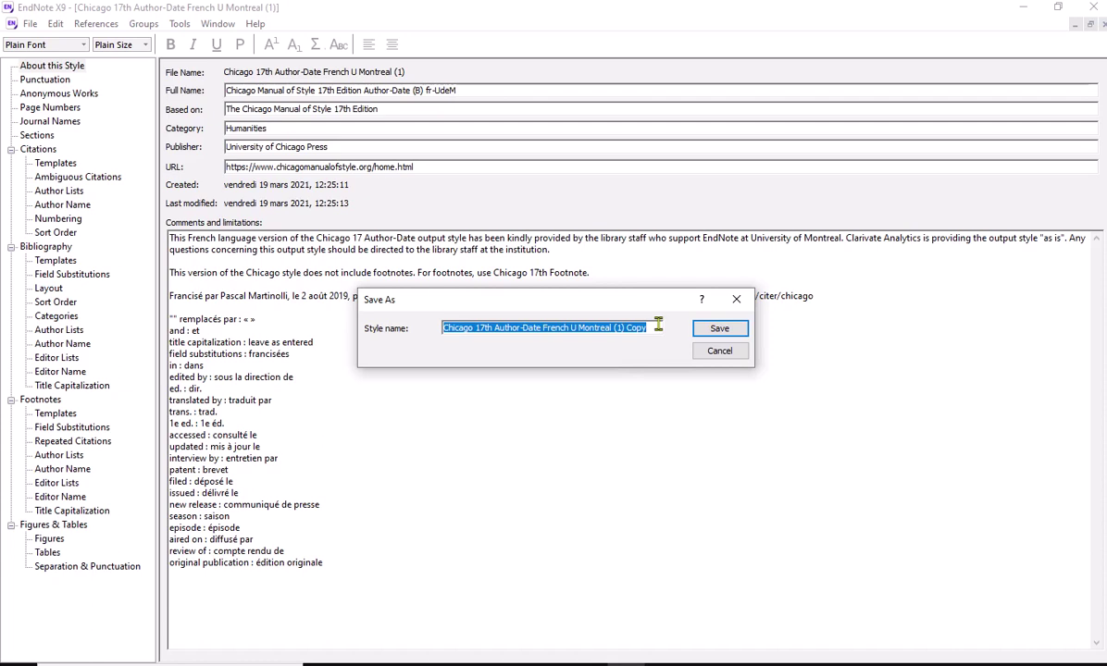
key("ctrl+v")
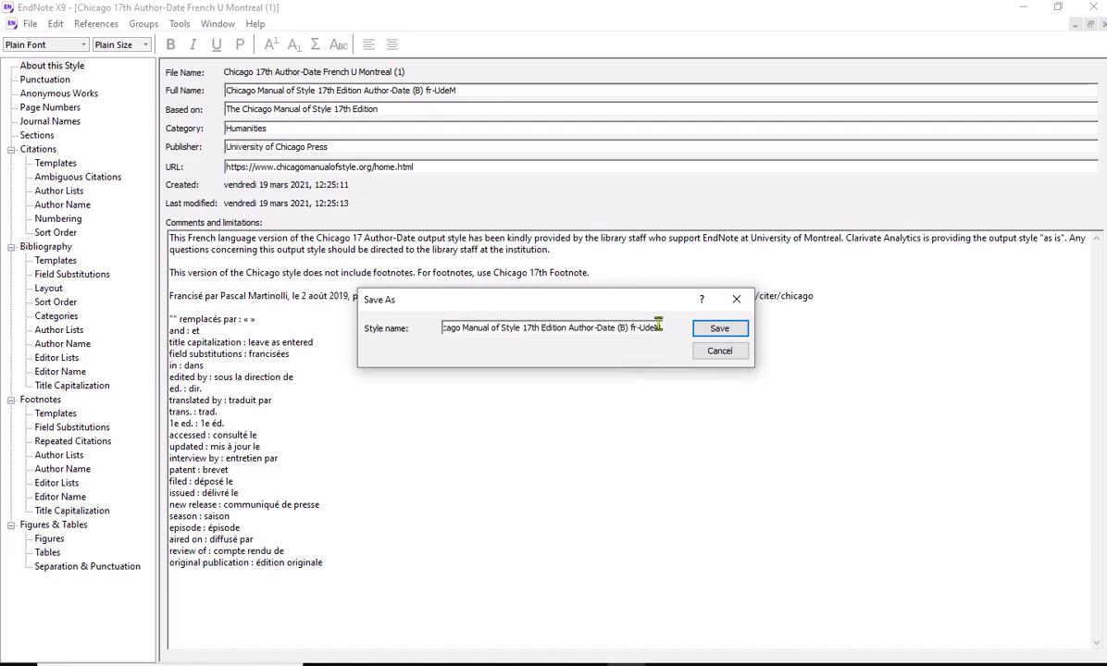
left_click(711, 329)
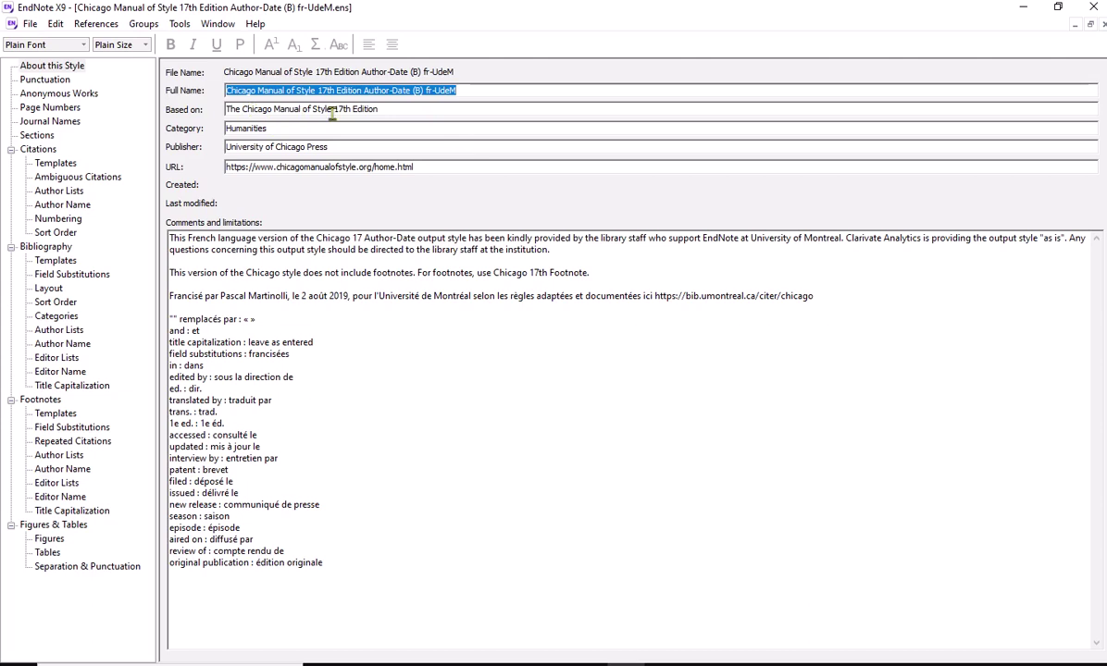
- Switch to Chrome, return to the Chicago search results and review the list of downloadable styles
left_click(661, 664)
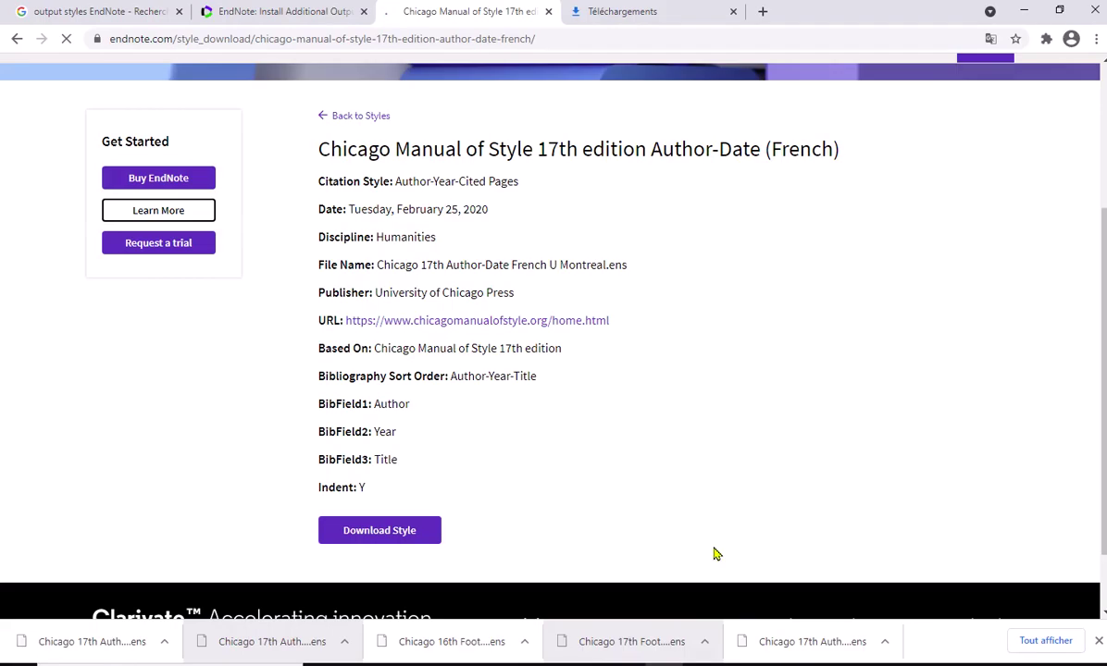
left_click(17, 40)
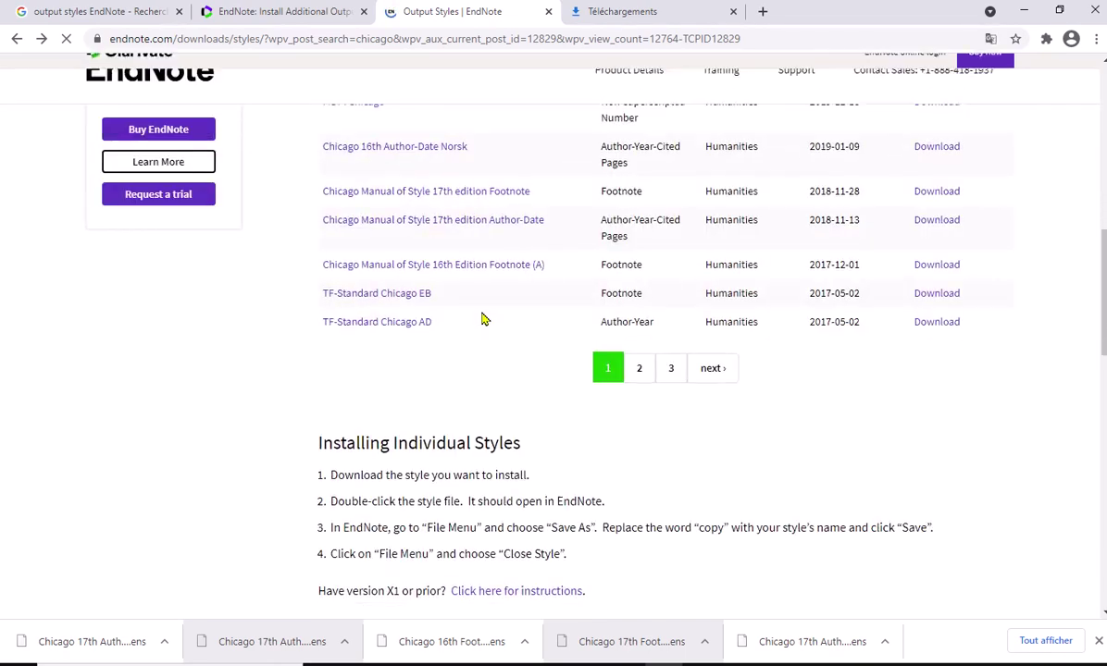
scroll(521, 339, "up", 3)
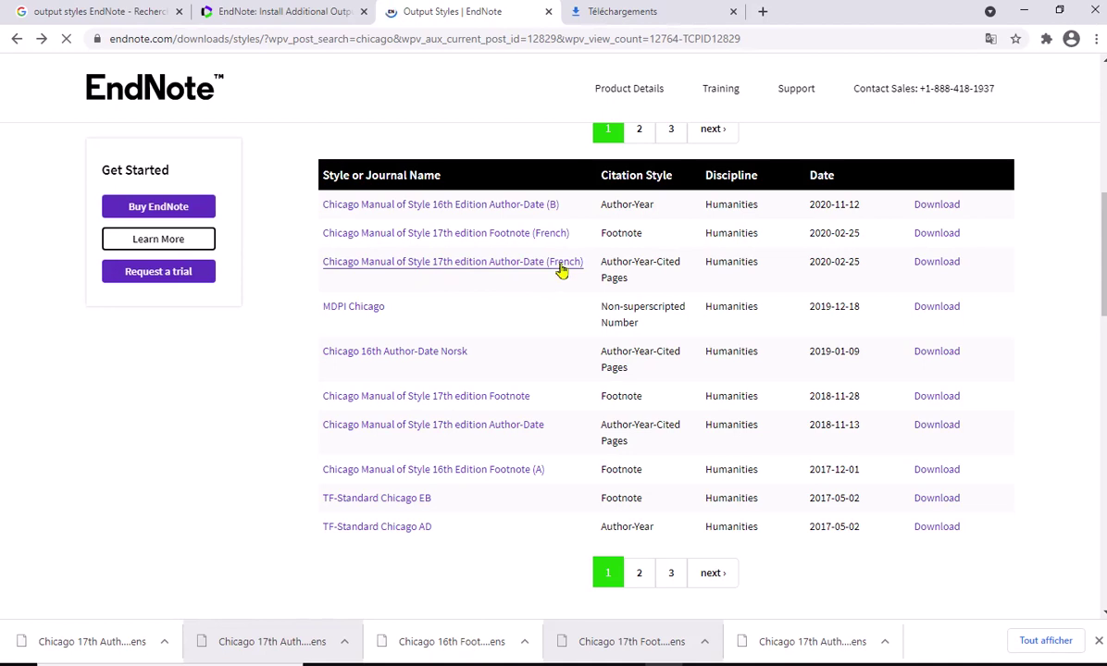
- Switch back to EndNote, minimize the style window and maximize the library window
left_click(620, 642)
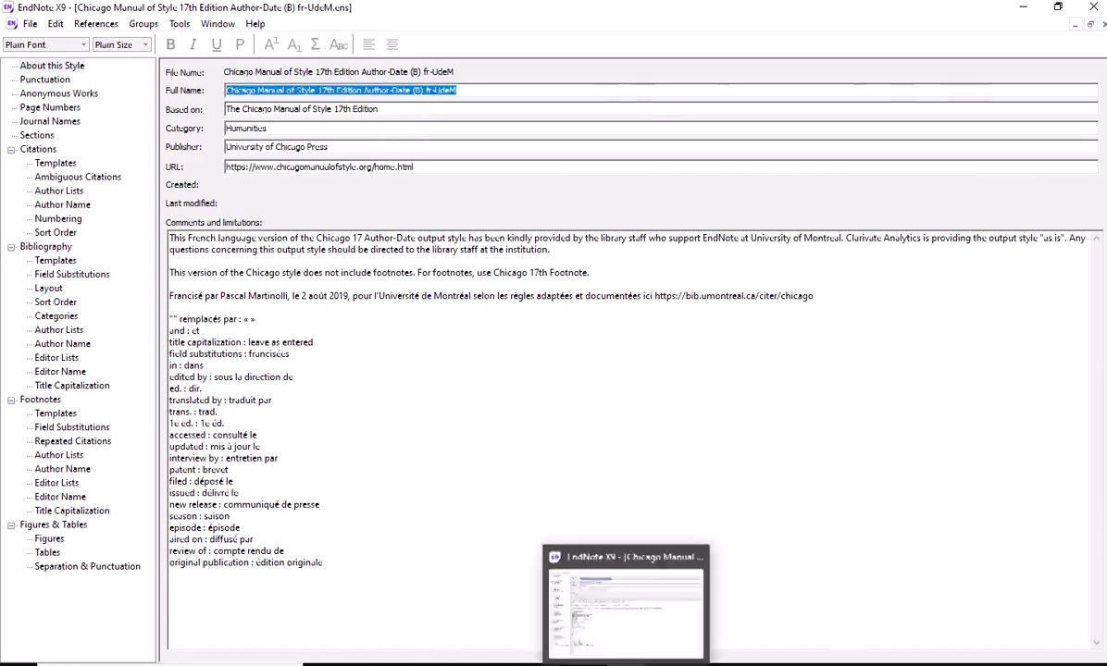
left_click(659, 605)
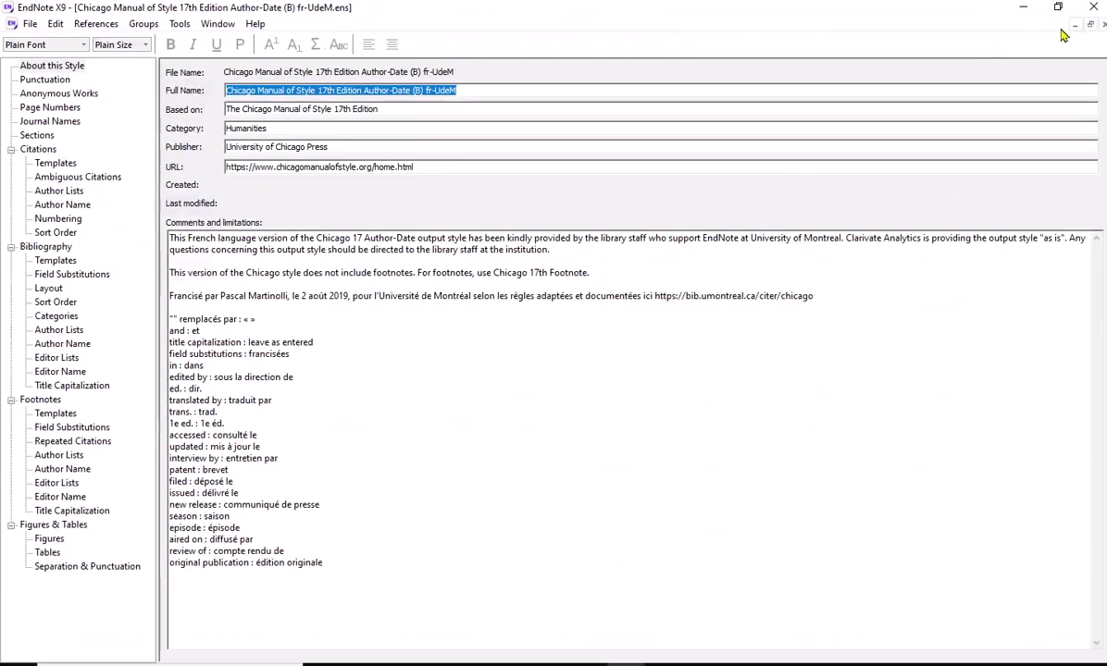
left_click(1075, 26)
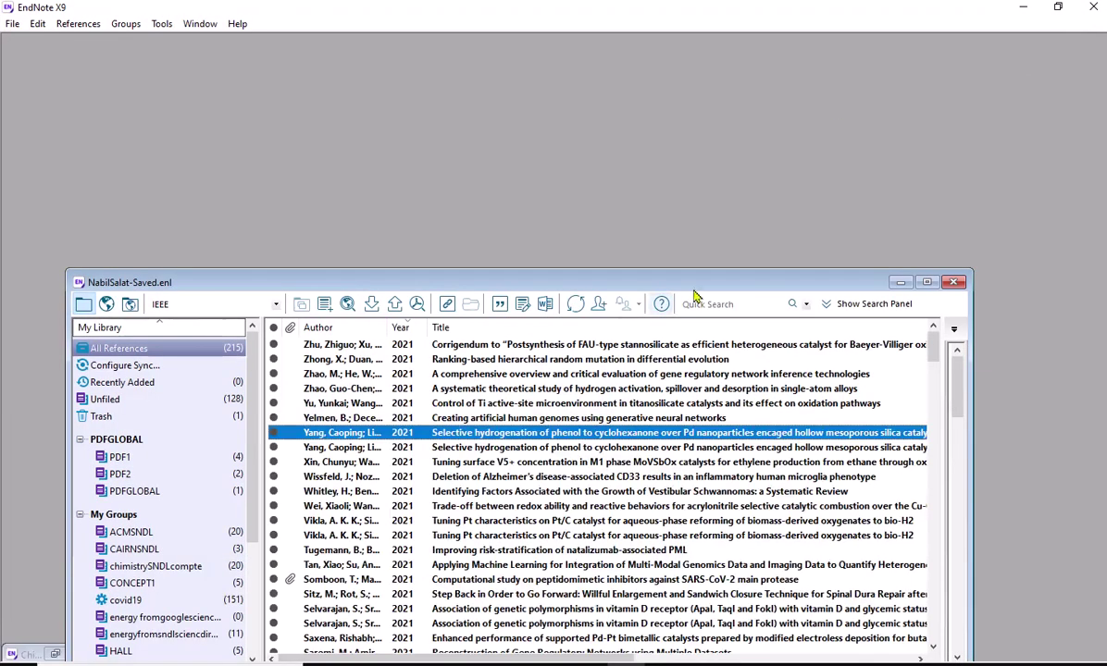
left_click_drag(764, 293, 758, 78)
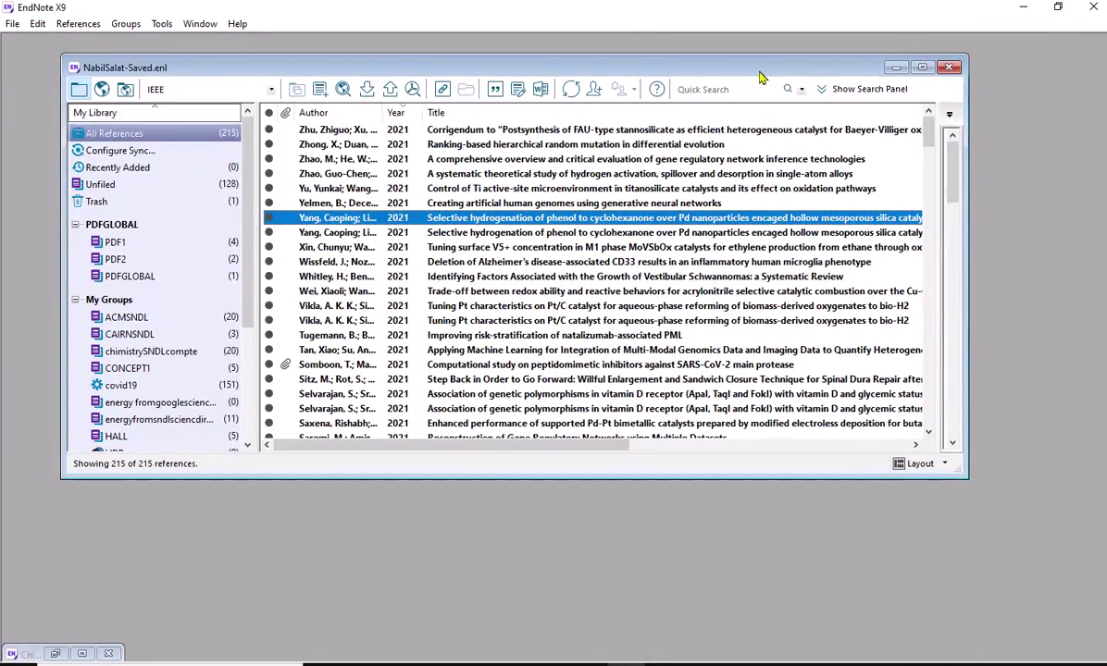
double_click(868, 67)
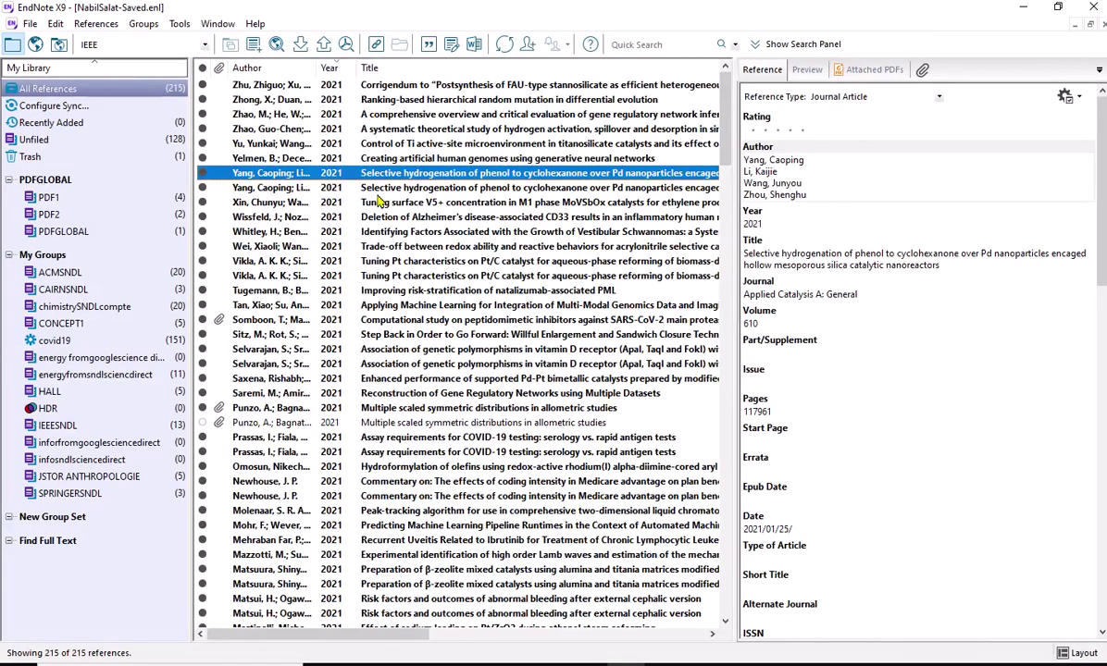
- Open the Style Manager and select the "Chicago Manual of Style 17th Edition Author-Date (B) fr-UdeM" style in the list
left_click(56, 25)
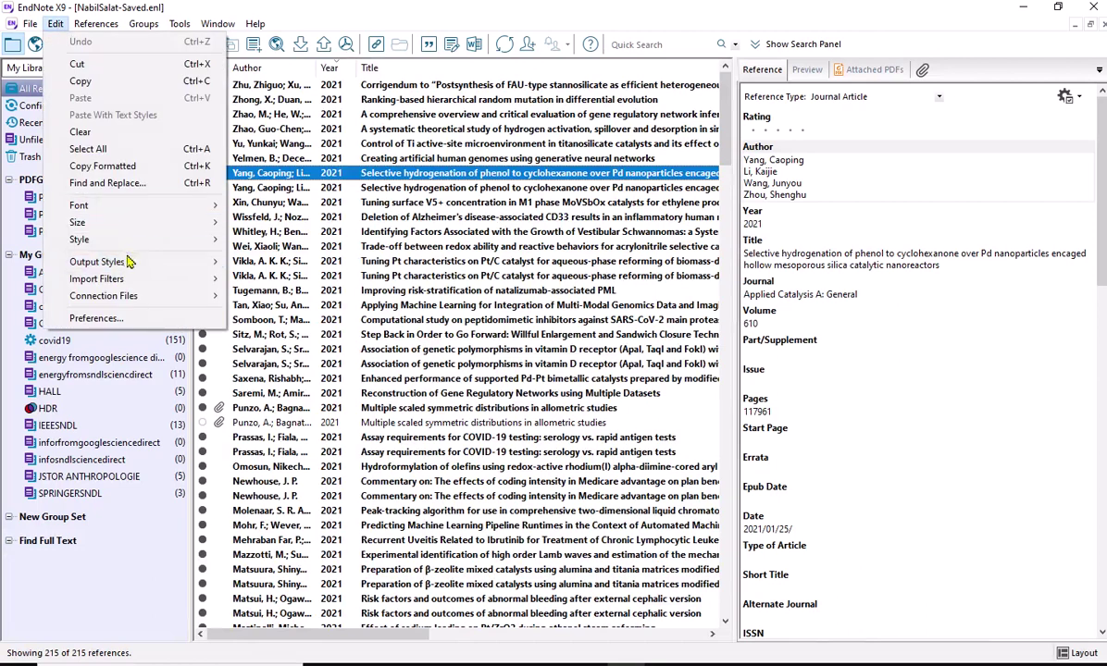
mouse_move(131, 264)
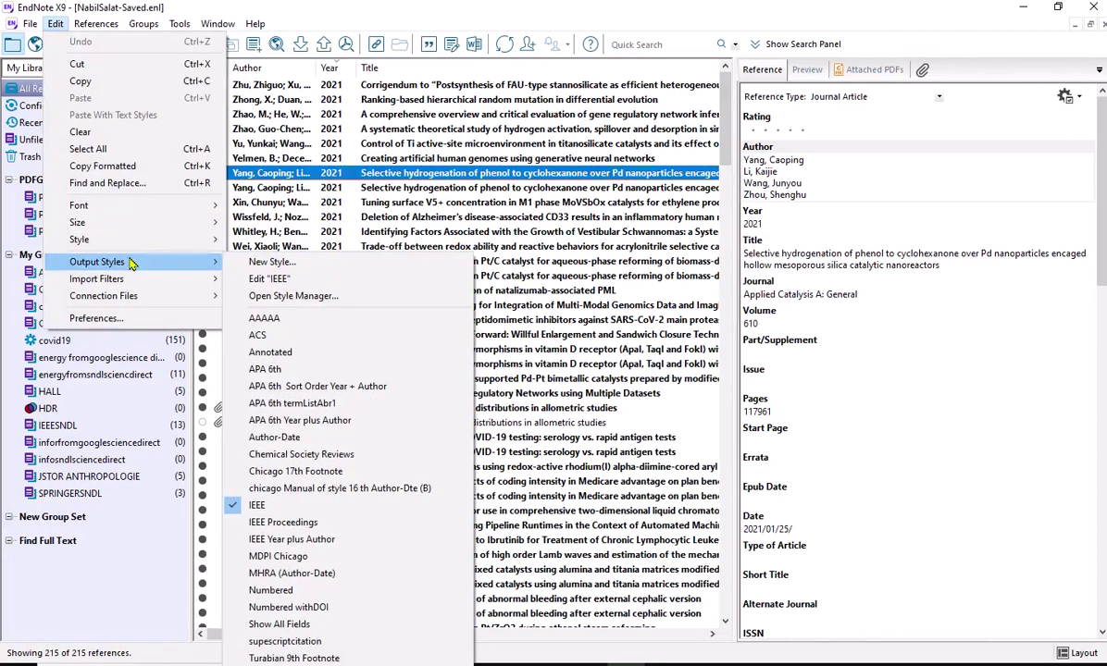
left_click(308, 298)
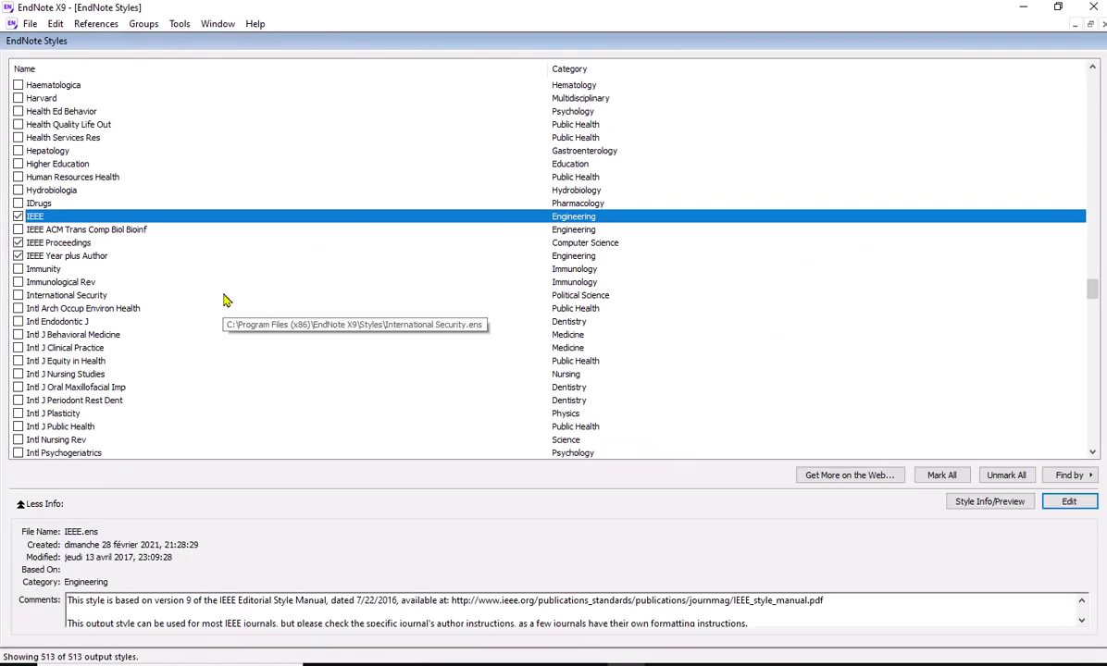
key("c")
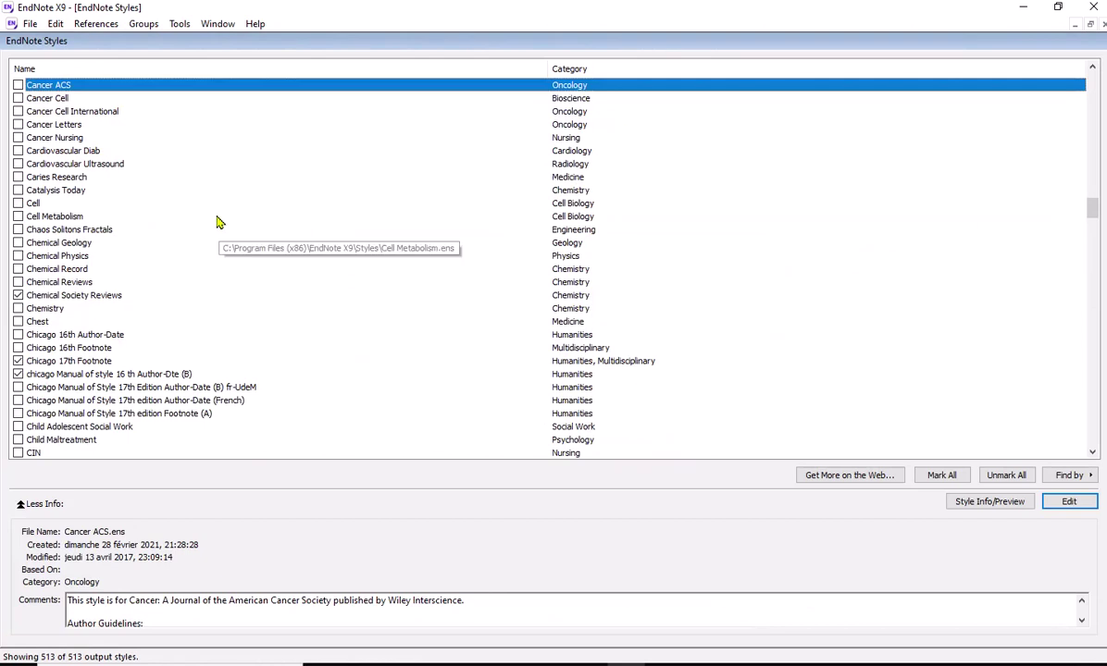
scroll(220, 222, "down", 1)
scroll(219, 222, "down", 1)
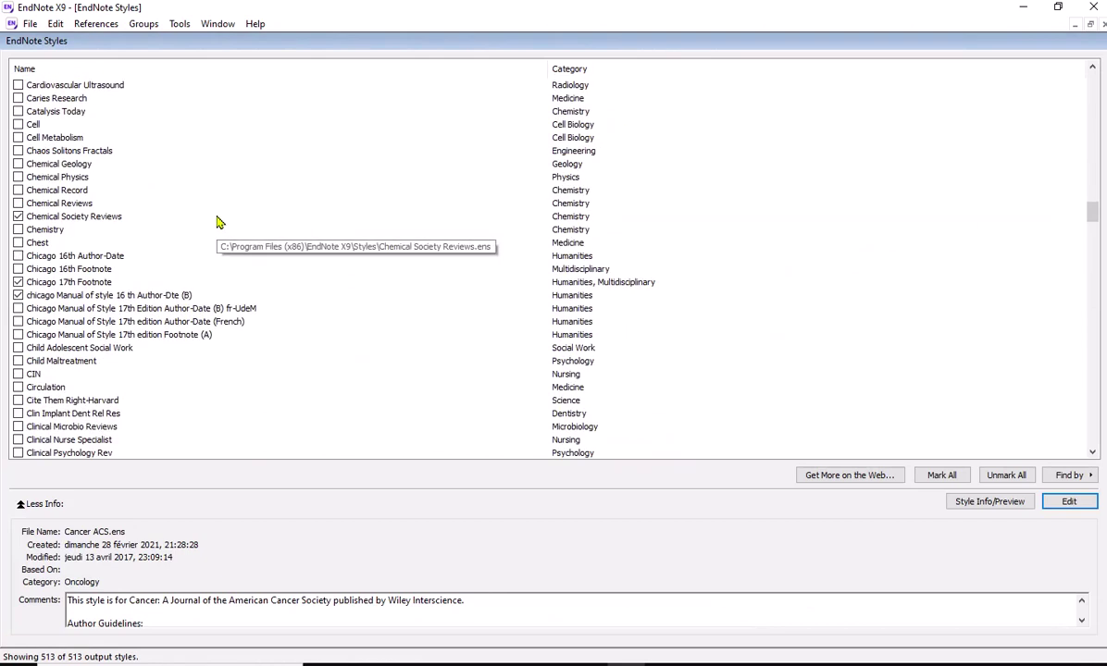
left_click(195, 311)
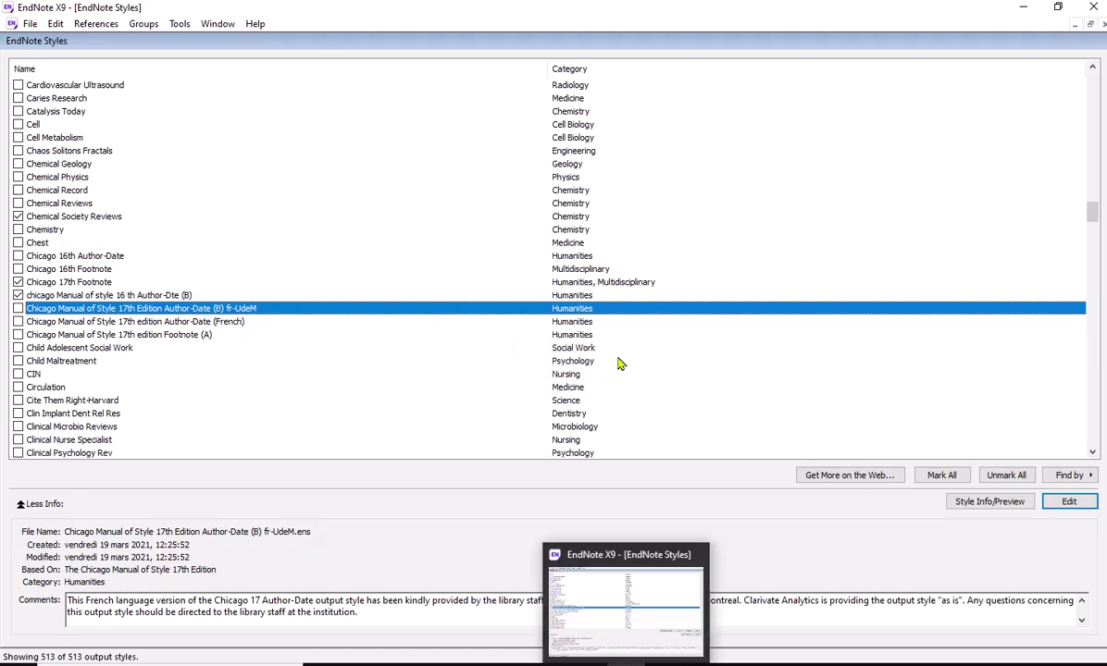
mouse_move(445, 5)
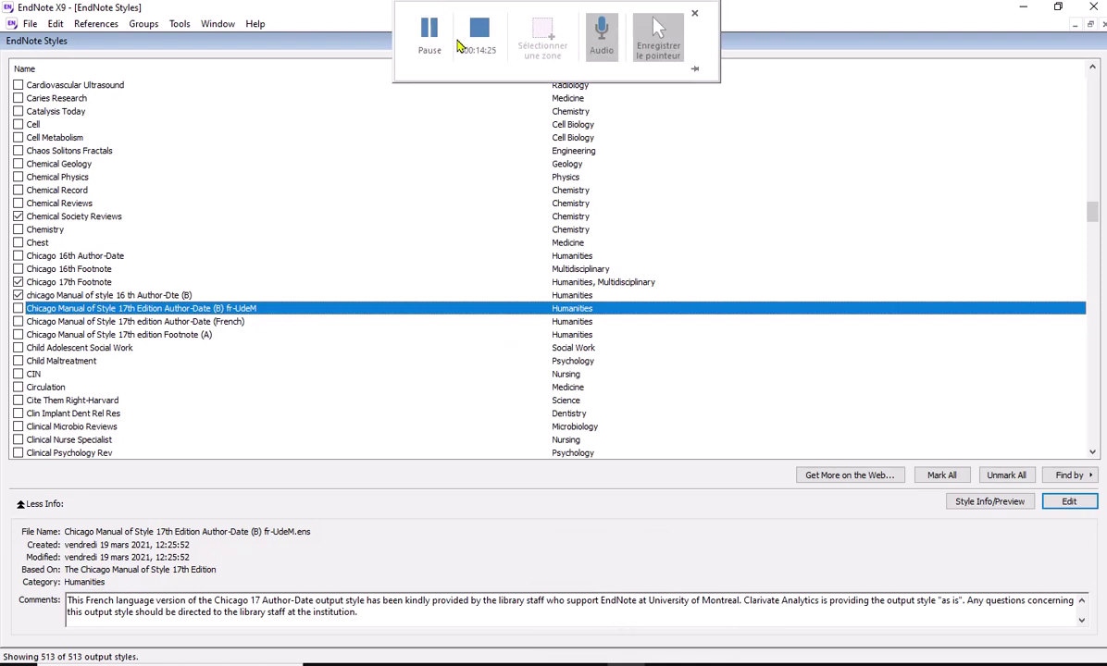
left_click(432, 42)
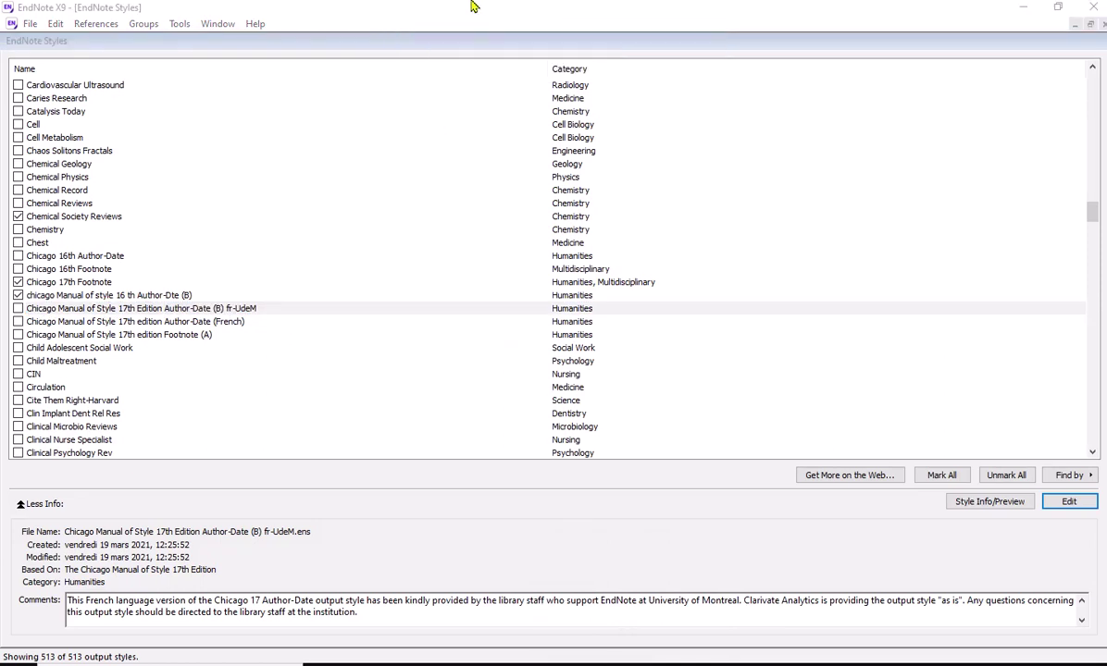
mouse_move(470, 2)
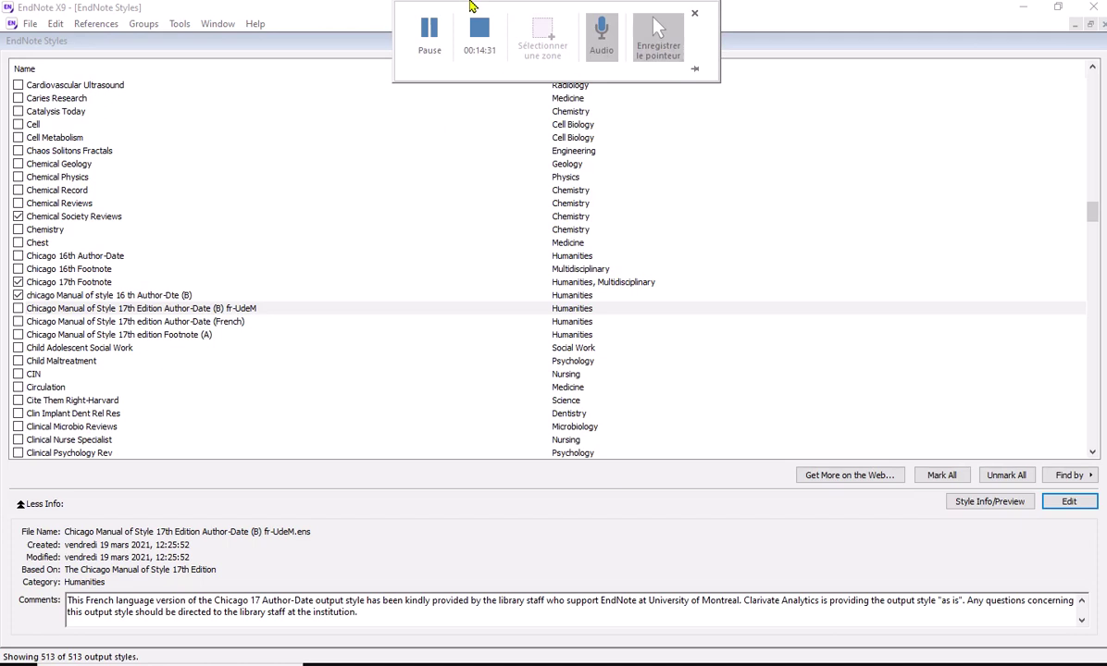